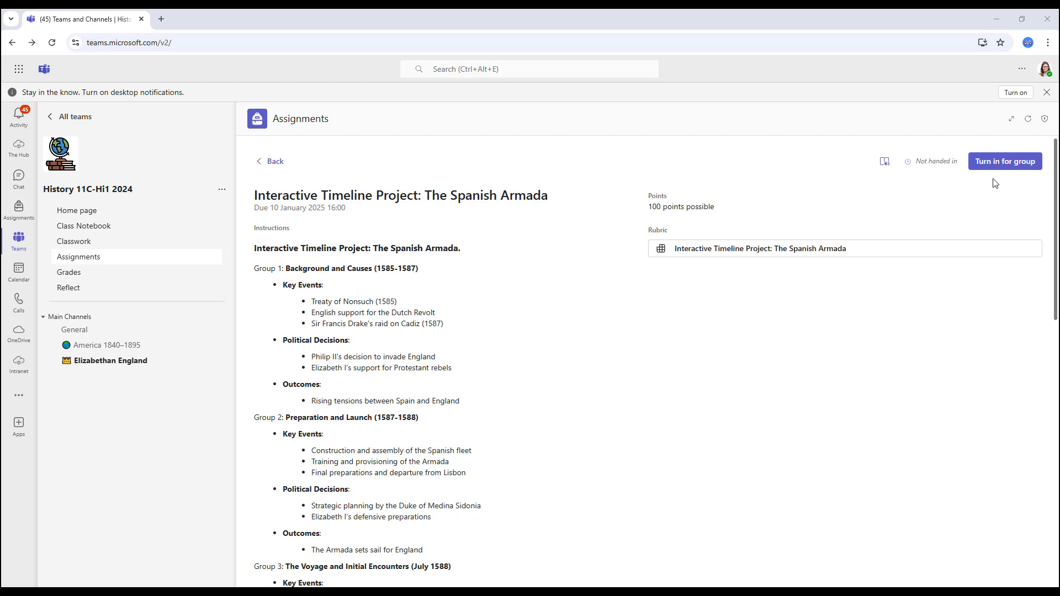
Turn in the Interactive Timeline Project: The Spanish Armada assignment for the group from the student account.
{"action": "left_click", "coordinate": [995, 169]}
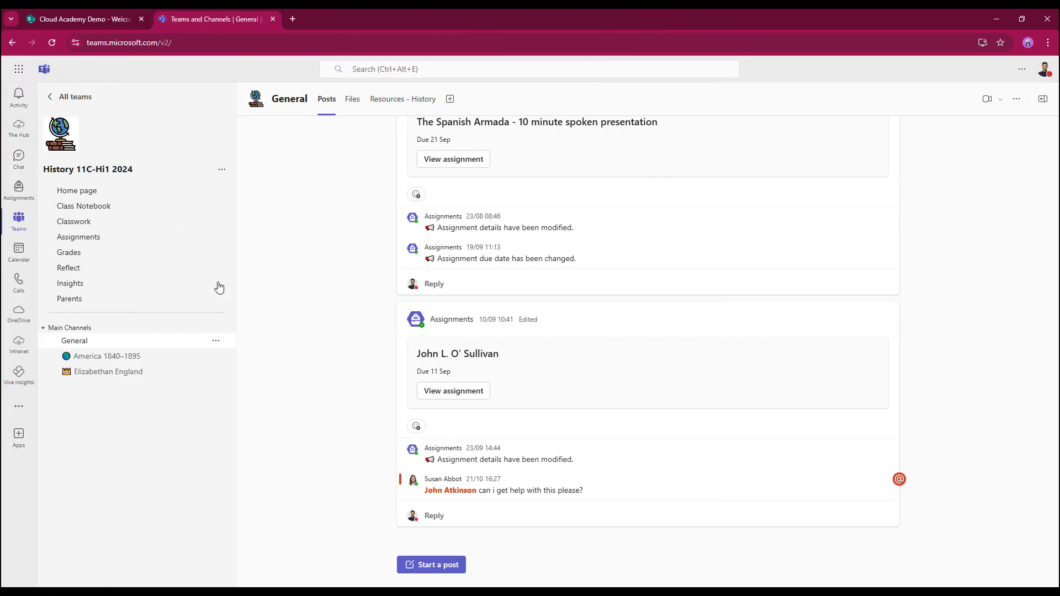
In the teacher's History 11C-Hi1 2024 assignments, open Group 1's submission for Interactive Timeline Project: The Spanish Armada.
{"action": "left_click", "coordinate": [84, 237]}
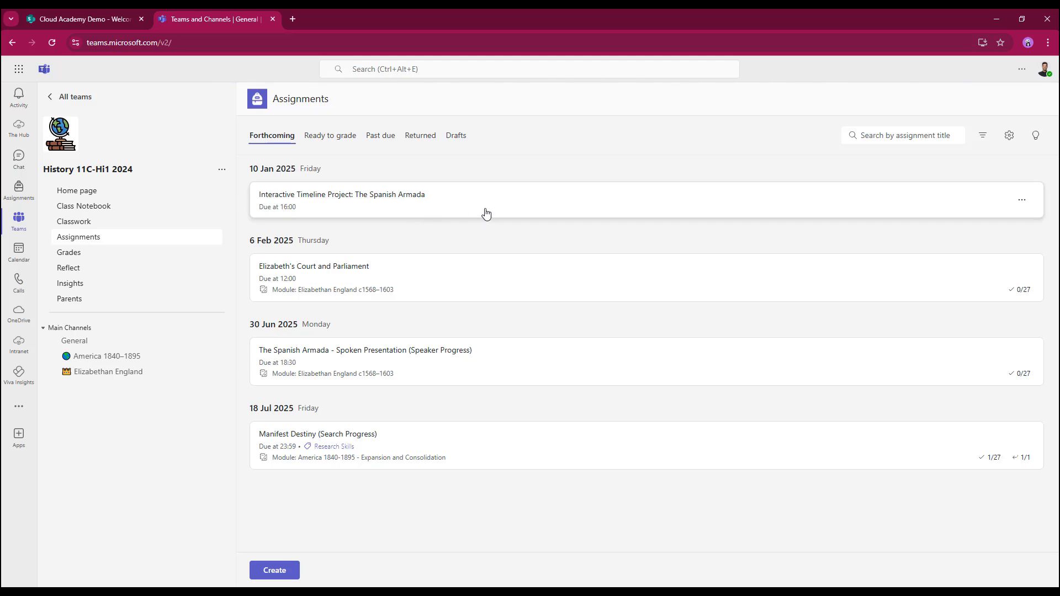
{"action": "left_click", "coordinate": [519, 217]}
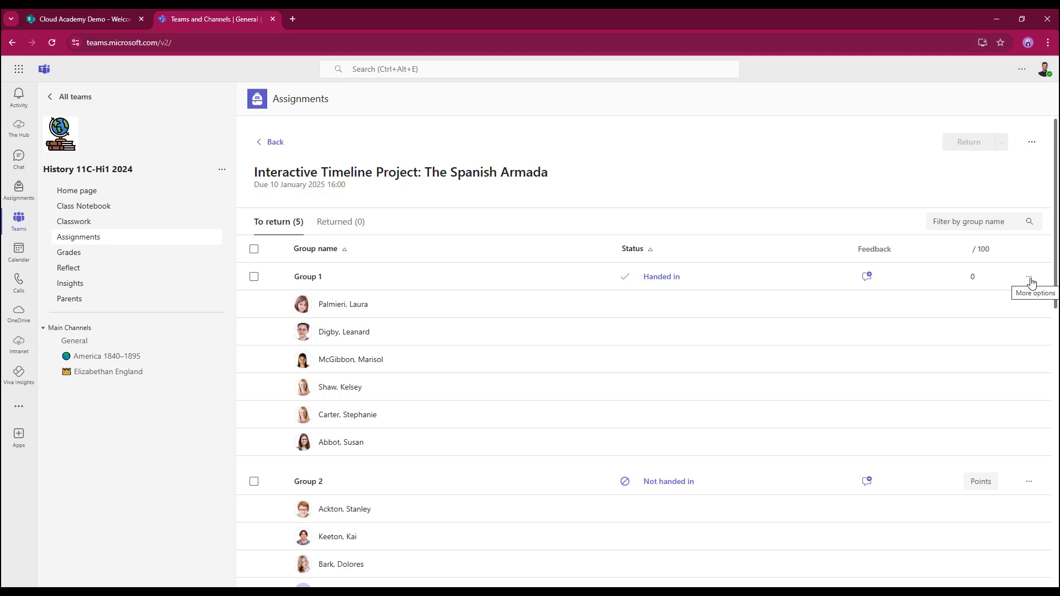
{"action": "left_click", "coordinate": [1030, 286]}
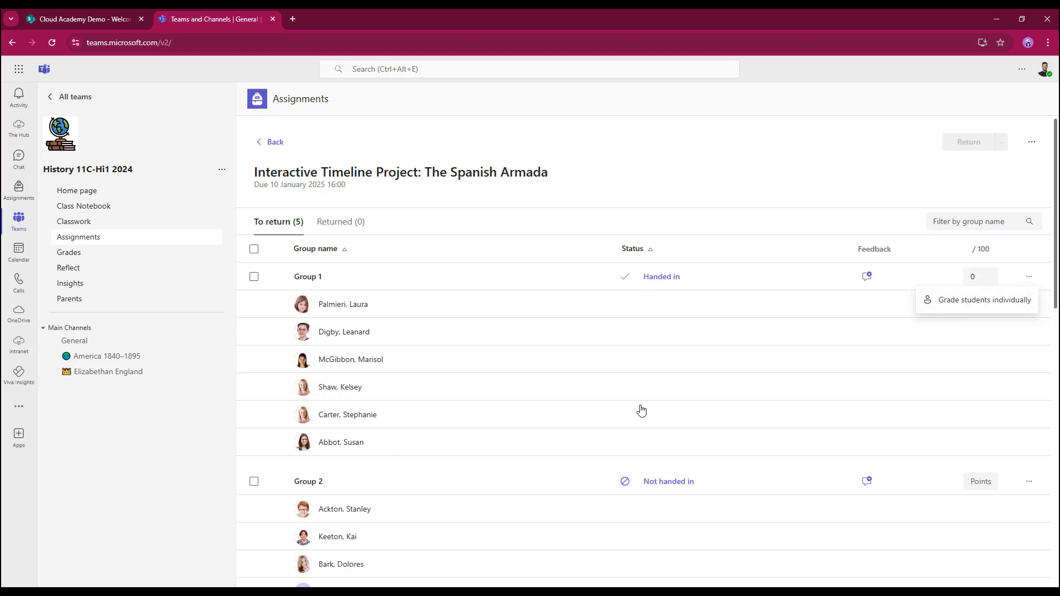
{"action": "left_click", "coordinate": [656, 279]}
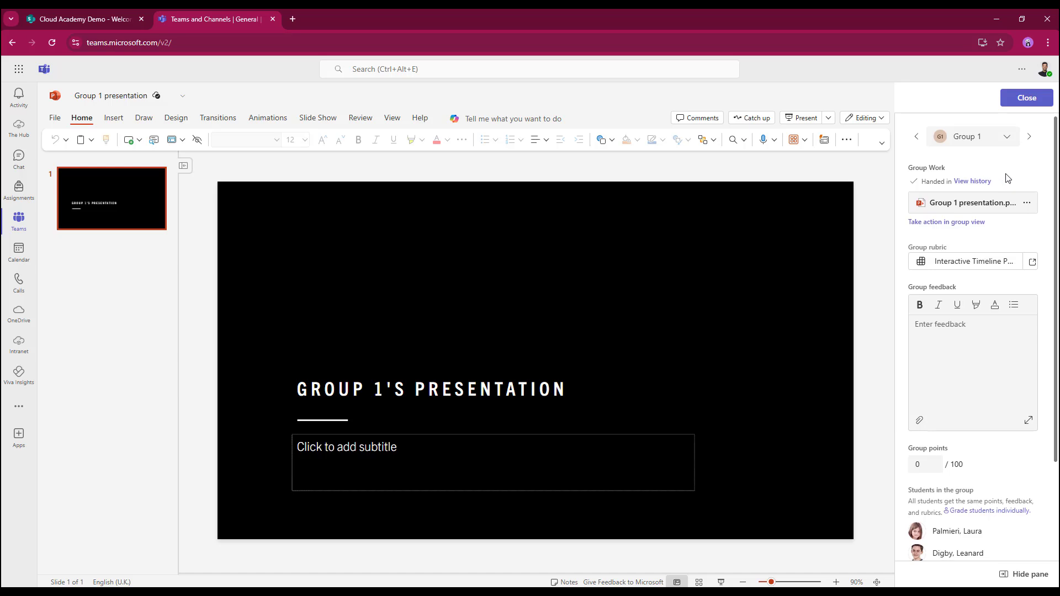
Switch Group 1 to individual grading, review each student's rubric, feedback and points fields, and return to grading as a group.
{"action": "scroll", "coordinate": [1006, 178], "scroll_direction": "down", "scroll_amount": 2}
{"action": "scroll", "coordinate": [1024, 353], "scroll_direction": "up", "scroll_amount": 3}
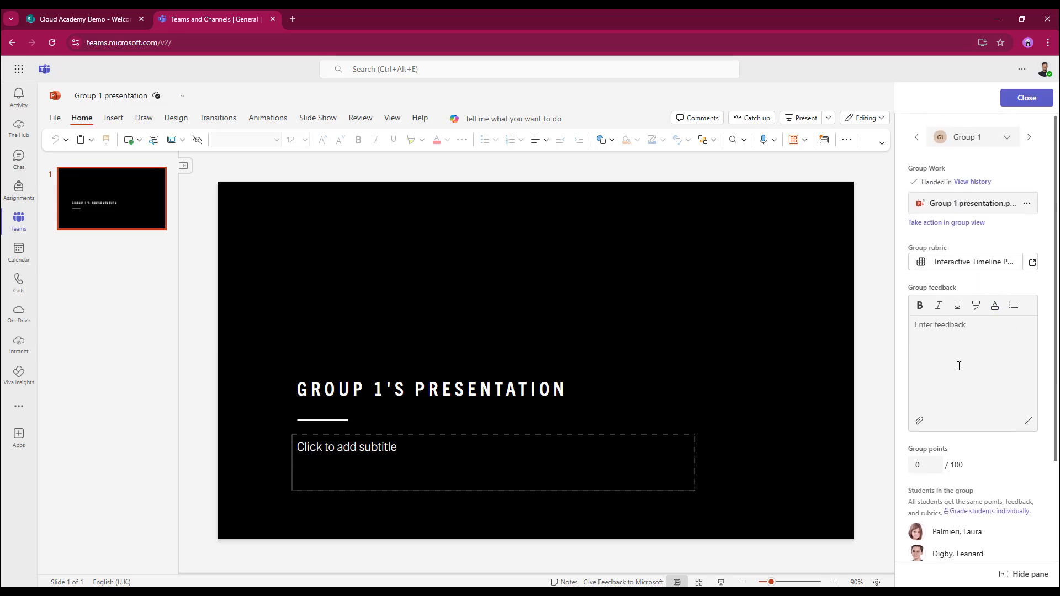
{"action": "scroll", "coordinate": [959, 367], "scroll_direction": "down", "scroll_amount": 2}
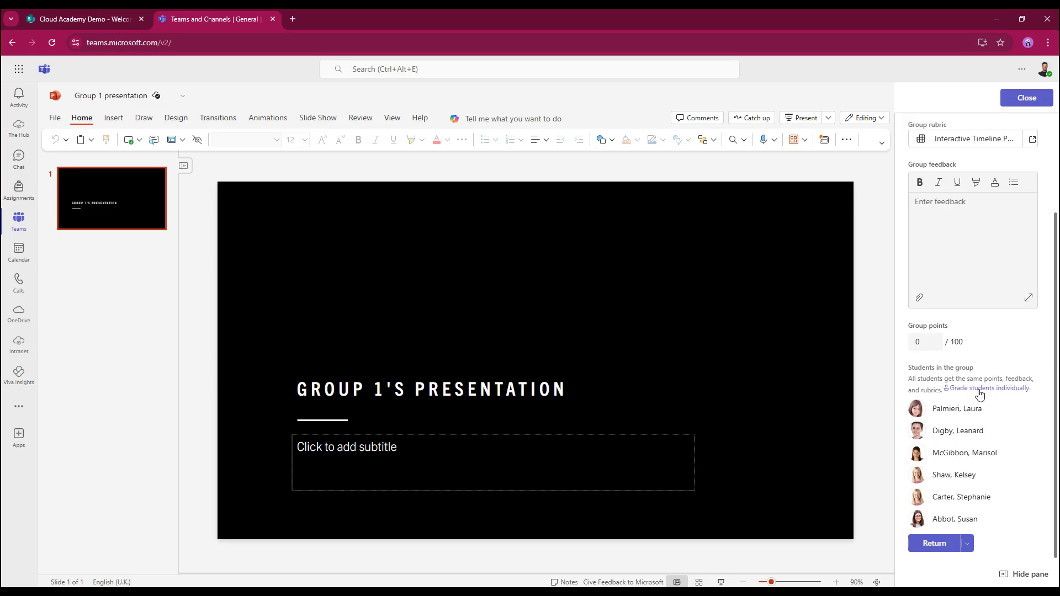
{"action": "left_click", "coordinate": [980, 389]}
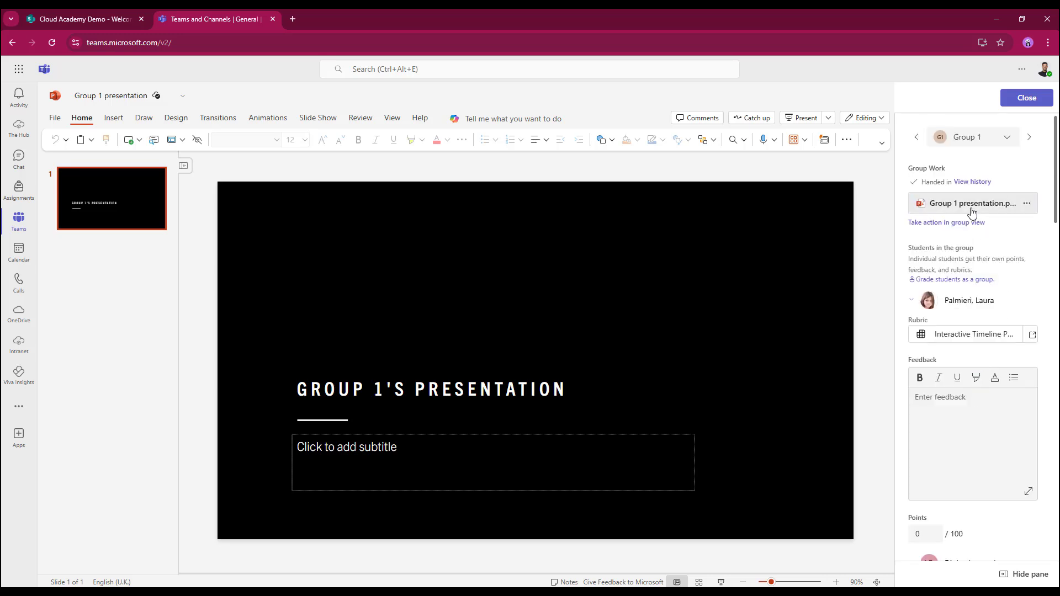
{"action": "scroll", "coordinate": [972, 213], "scroll_direction": "down", "scroll_amount": 1}
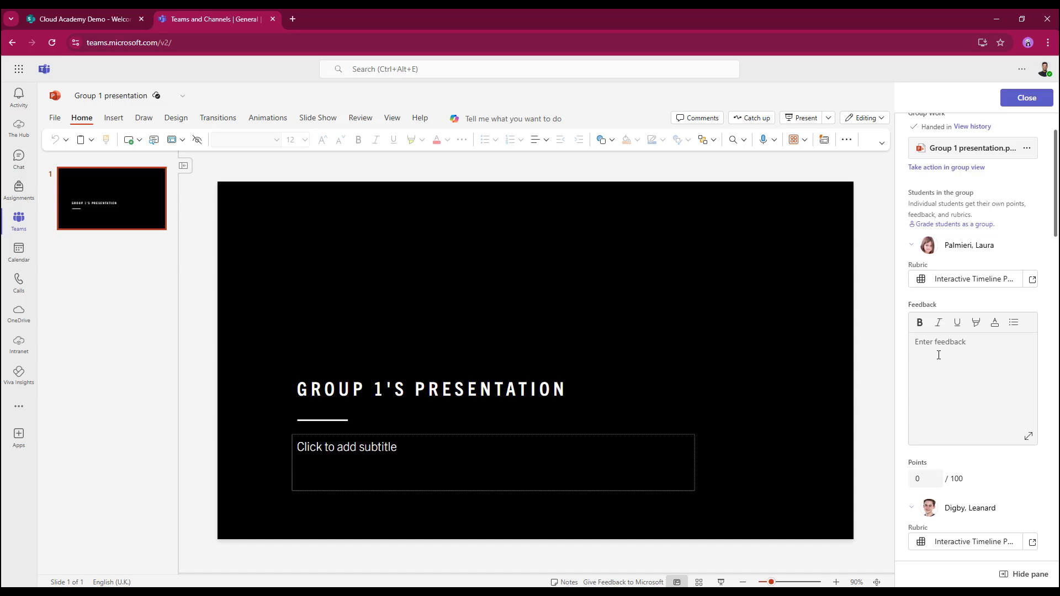
{"action": "scroll", "coordinate": [939, 355], "scroll_direction": "down", "scroll_amount": 4}
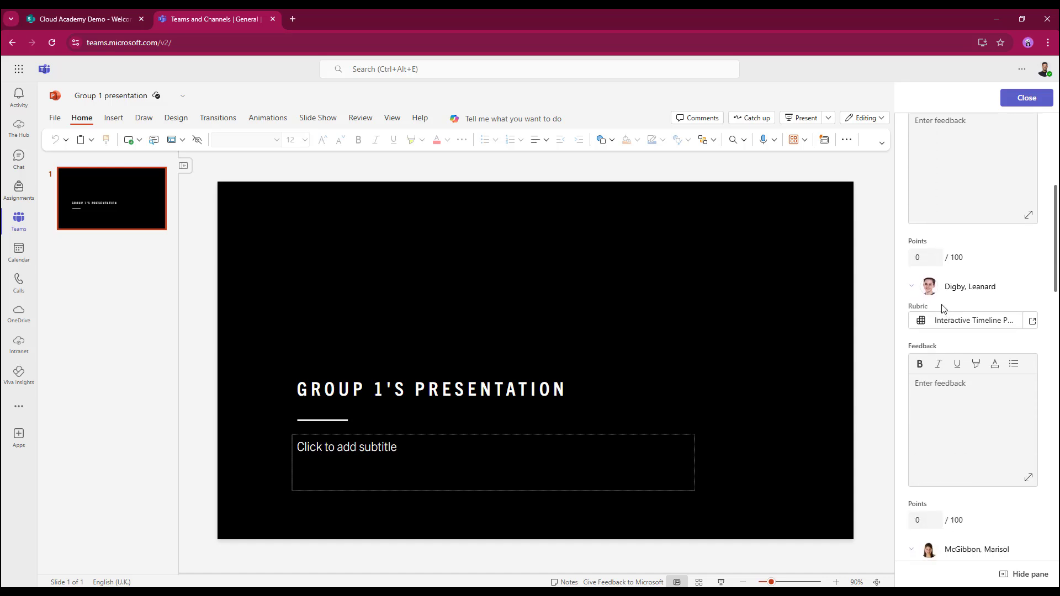
{"action": "scroll", "coordinate": [944, 309], "scroll_direction": "down", "scroll_amount": 4}
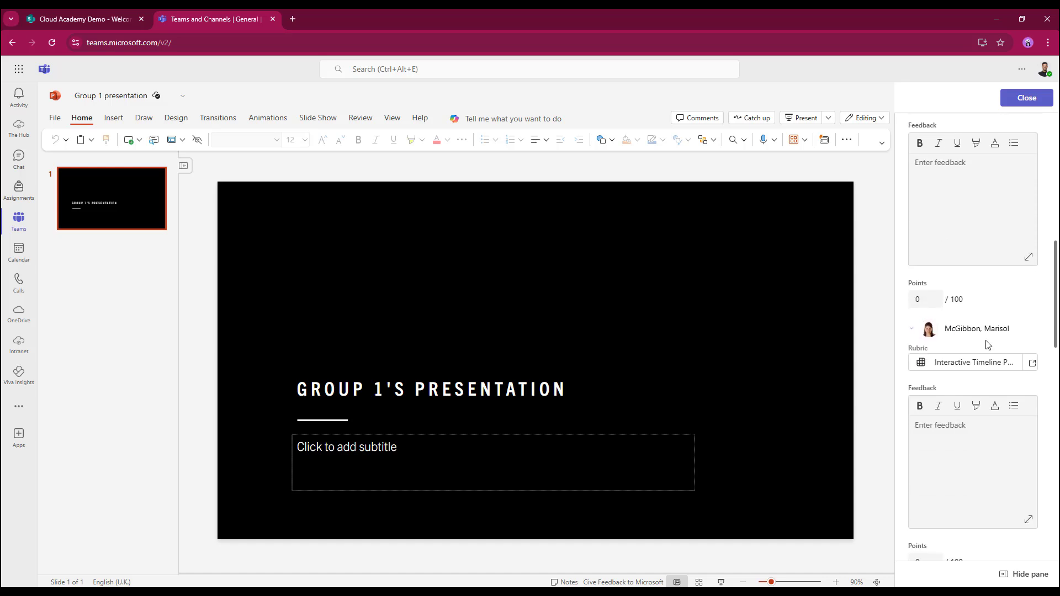
{"action": "scroll", "coordinate": [988, 344], "scroll_direction": "down", "scroll_amount": 6}
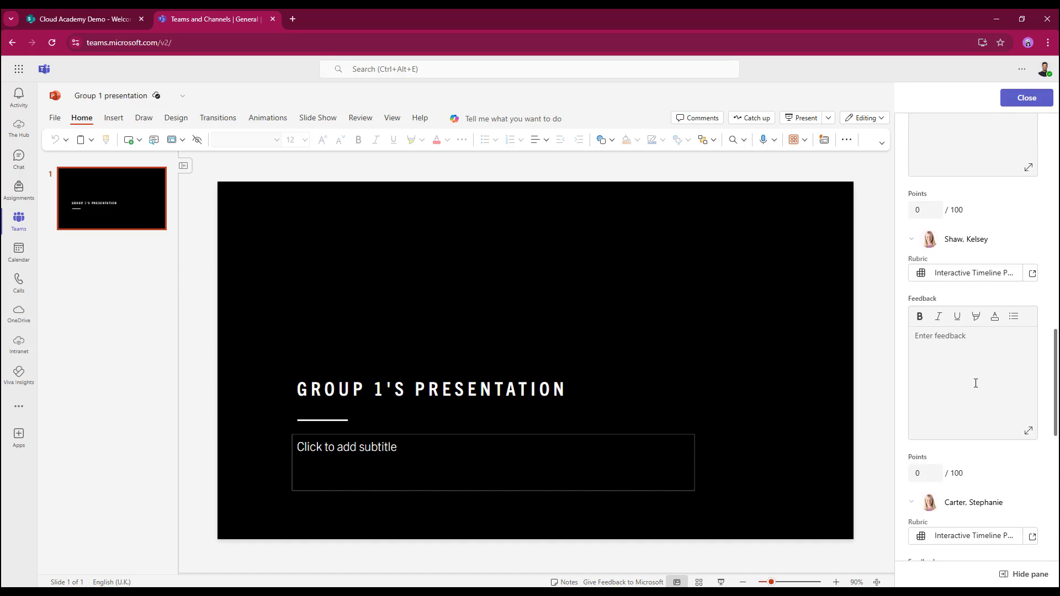
{"action": "scroll", "coordinate": [976, 383], "scroll_direction": "down", "scroll_amount": 5}
{"action": "scroll", "coordinate": [976, 383], "scroll_direction": "up", "scroll_amount": 15}
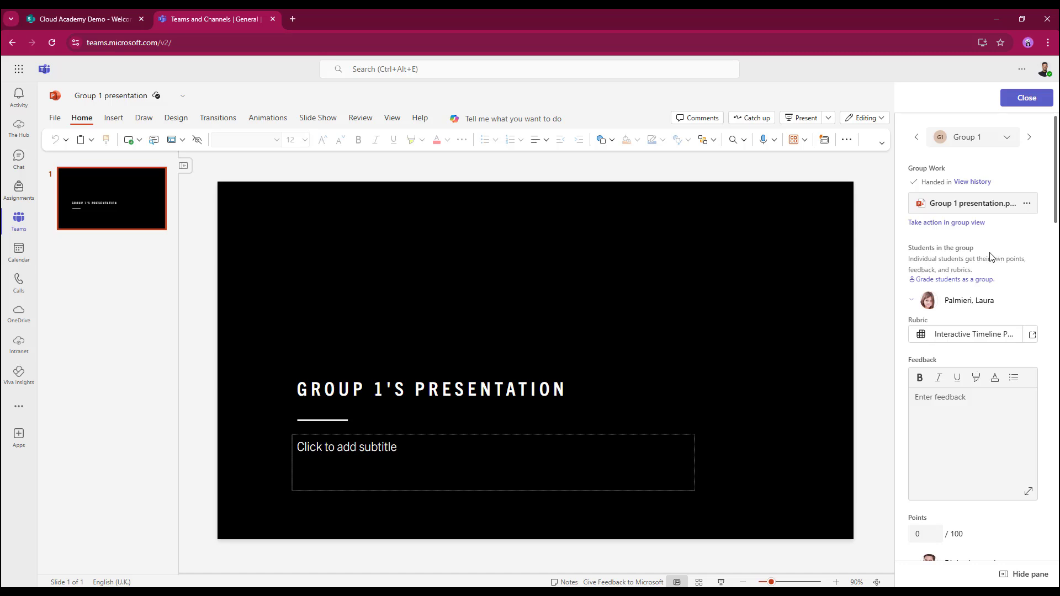
{"action": "left_click", "coordinate": [955, 280]}
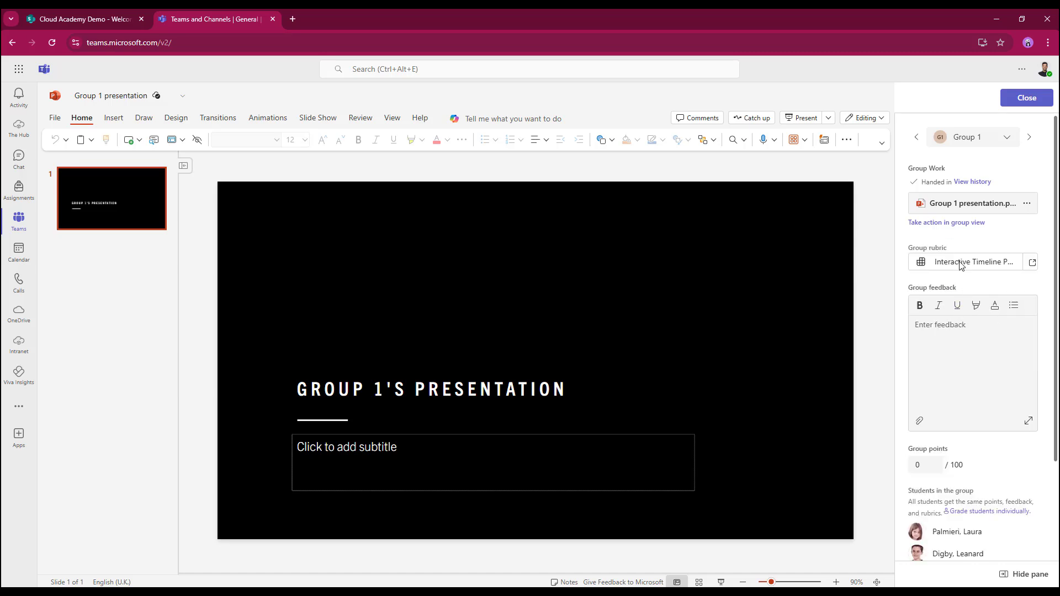
Rate Group 1's Content Accuracy as Good (3 points) in the group rubric and close the rubric.
{"action": "scroll", "coordinate": [986, 482], "scroll_direction": "down", "scroll_amount": 2}
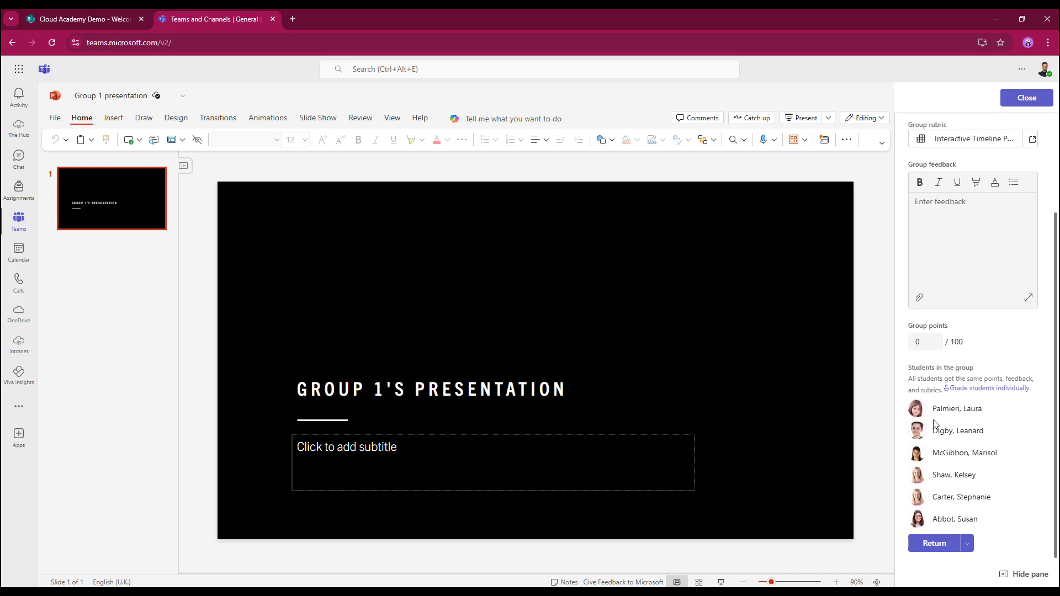
{"action": "scroll", "coordinate": [996, 345], "scroll_direction": "up", "scroll_amount": 2}
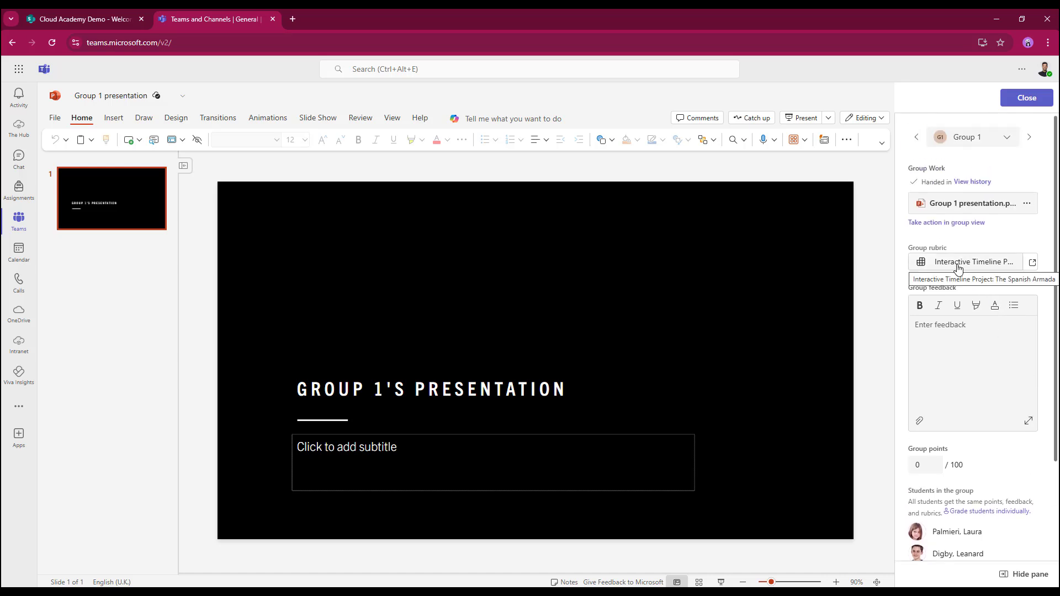
{"action": "left_click", "coordinate": [958, 268]}
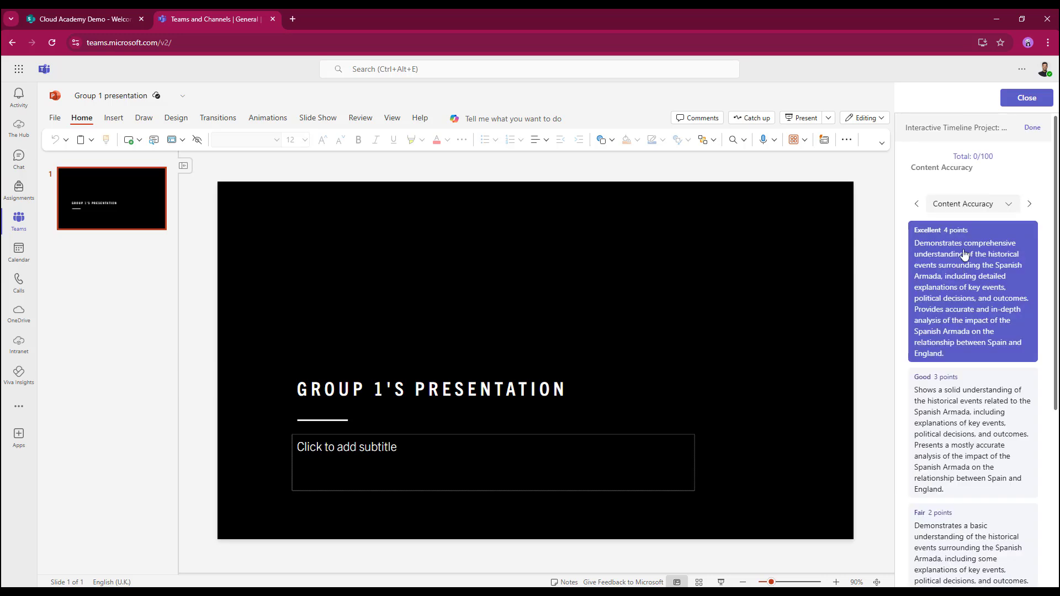
{"action": "scroll", "coordinate": [955, 332], "scroll_direction": "down", "scroll_amount": 4}
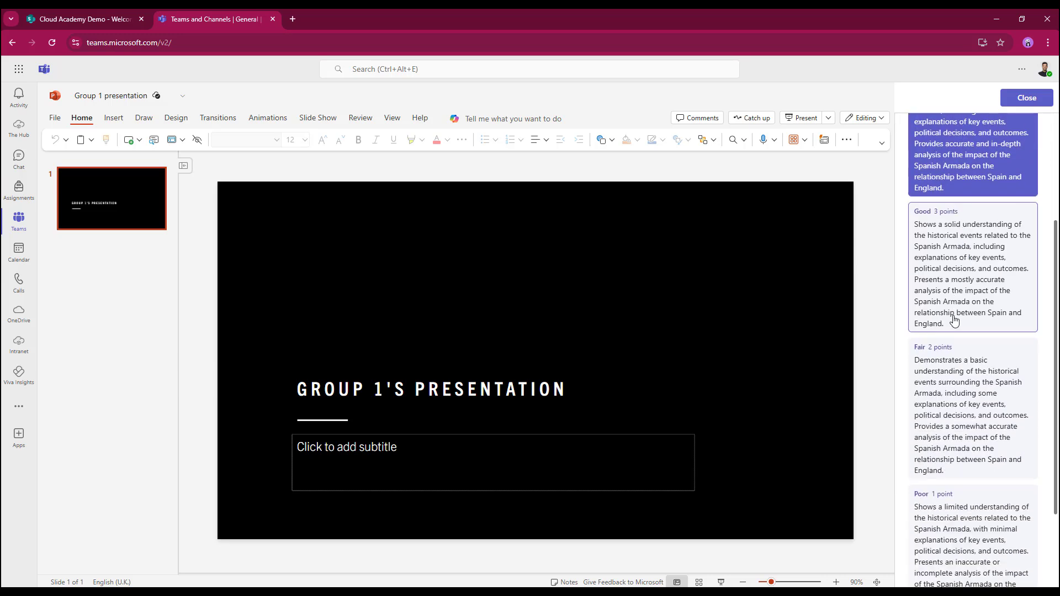
{"action": "scroll", "coordinate": [947, 384], "scroll_direction": "up", "scroll_amount": 3}
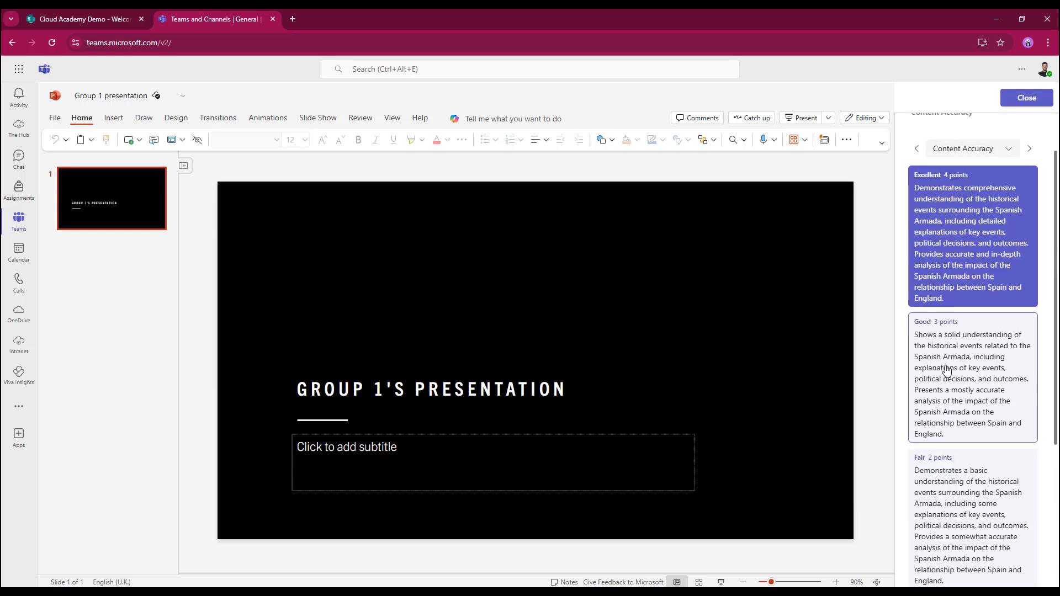
{"action": "left_click", "coordinate": [948, 360]}
{"action": "scroll", "coordinate": [961, 387], "scroll_direction": "up", "scroll_amount": 1}
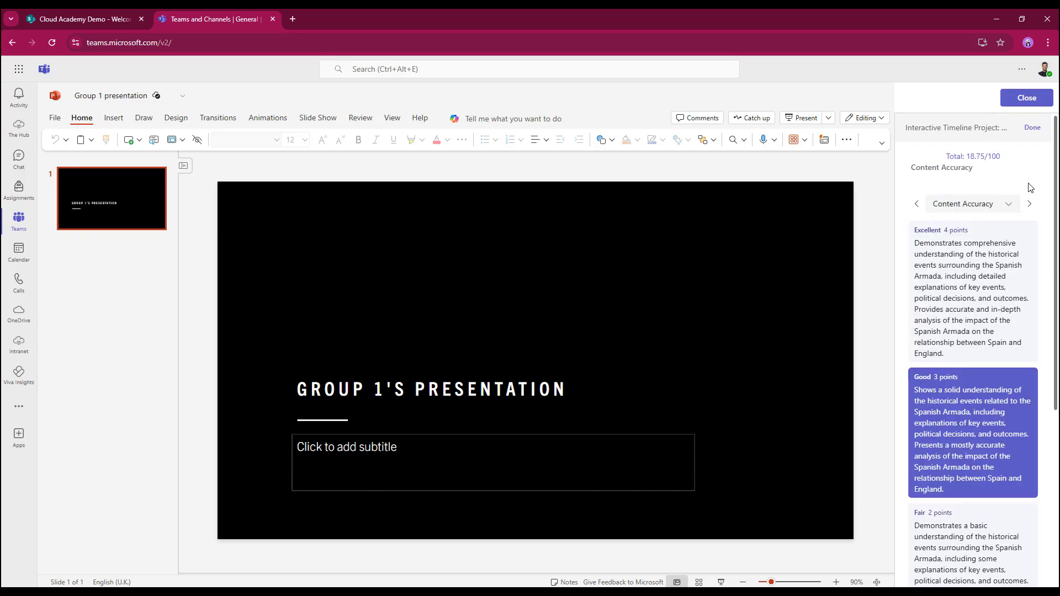
{"action": "left_click", "coordinate": [1034, 131]}
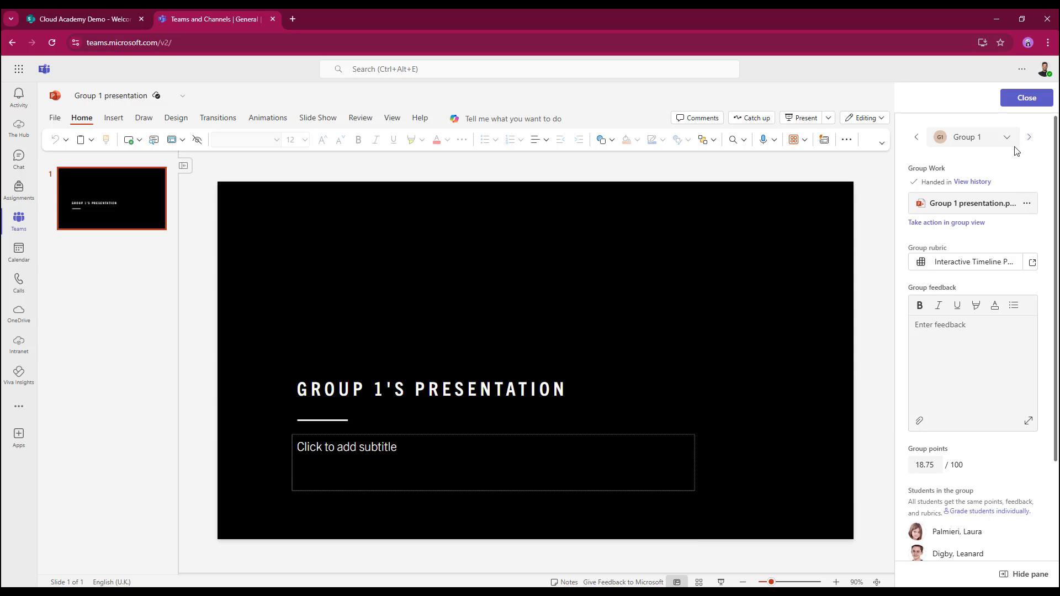
Rate the remaining criteria in Group 1's rubric, with Collaboration as Excellent (4 points), and finish the rubric.
{"action": "scroll", "coordinate": [967, 352], "scroll_direction": "down", "scroll_amount": 2}
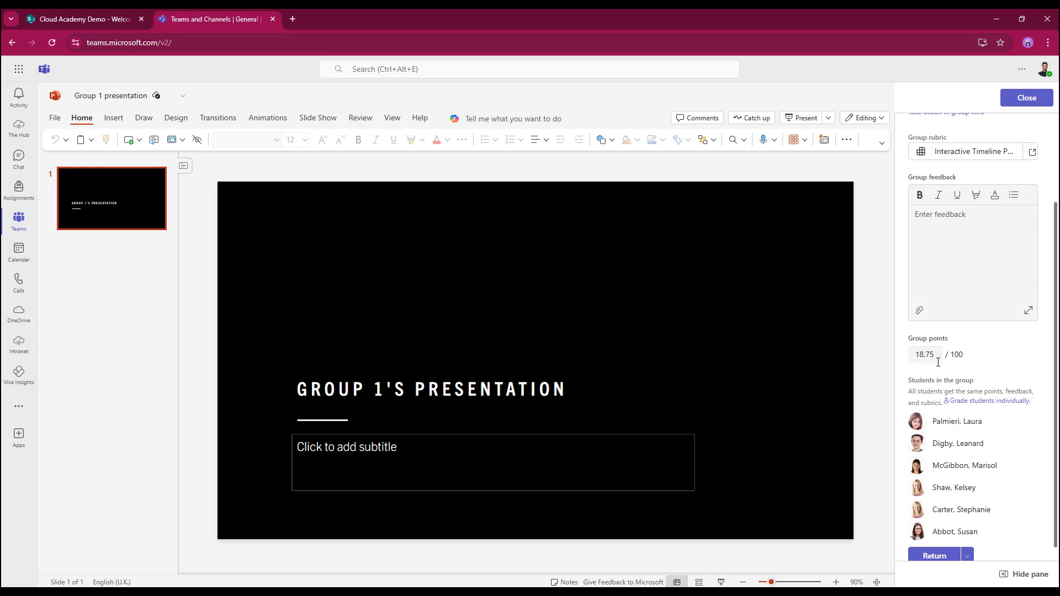
{"action": "scroll", "coordinate": [961, 244], "scroll_direction": "up", "scroll_amount": 2}
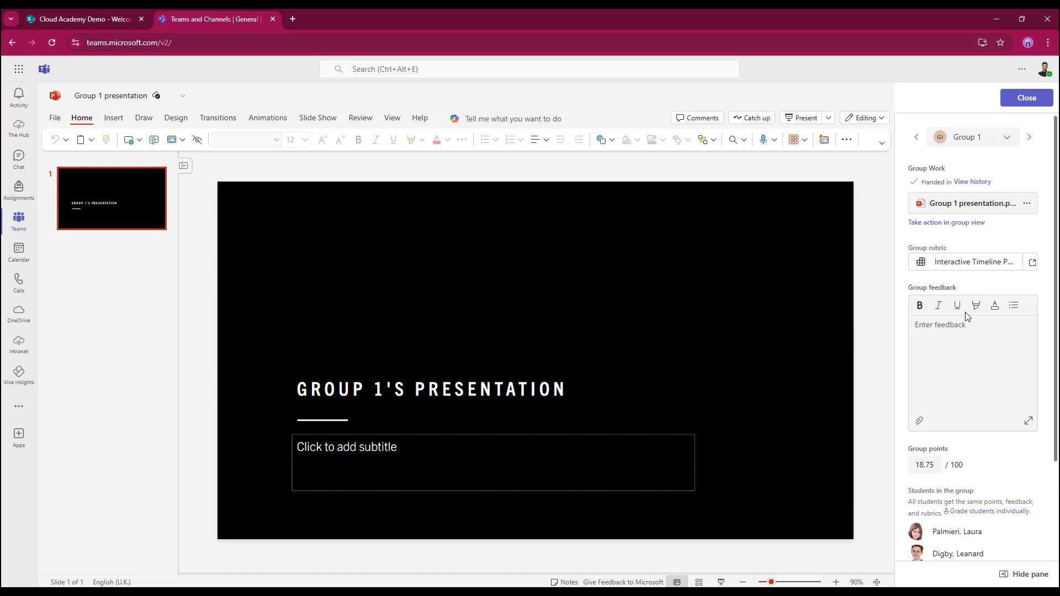
{"action": "left_click", "coordinate": [960, 267]}
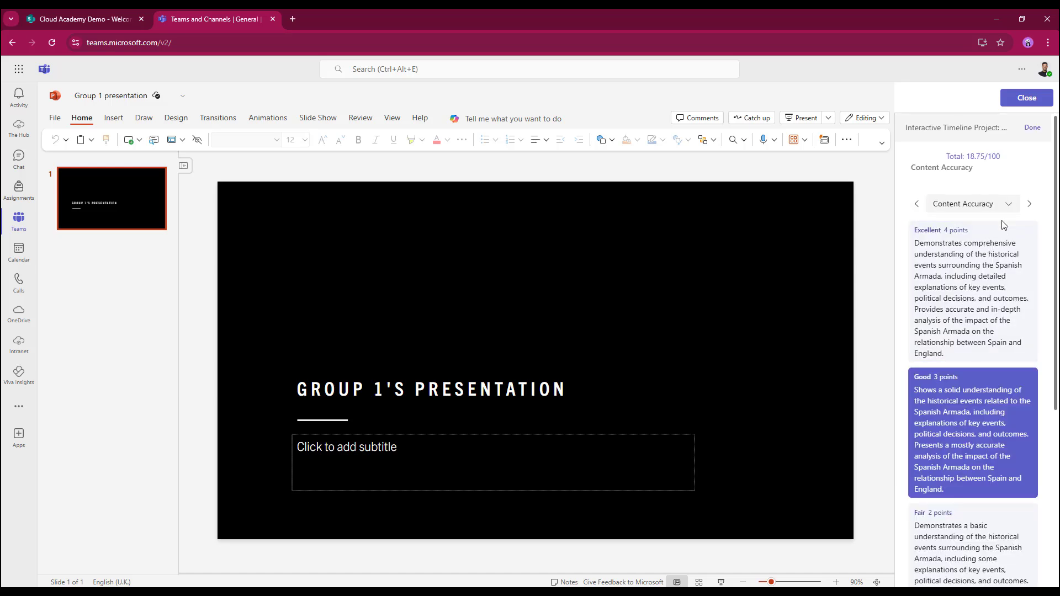
{"action": "left_click", "coordinate": [1009, 205]}
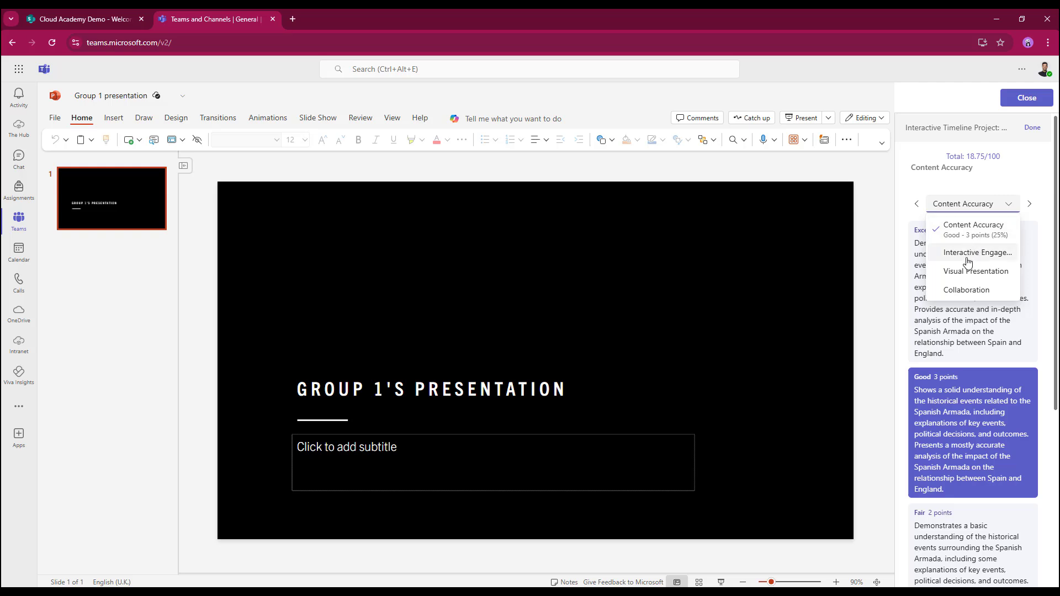
{"action": "left_click", "coordinate": [1009, 207]}
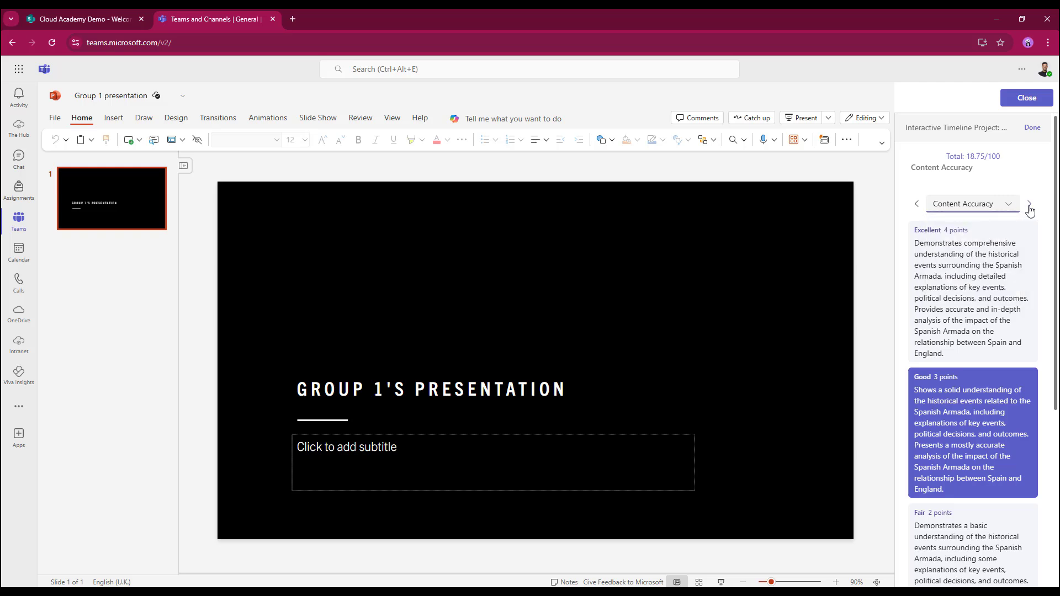
{"action": "left_click", "coordinate": [1030, 205]}
{"action": "left_click", "coordinate": [956, 407]}
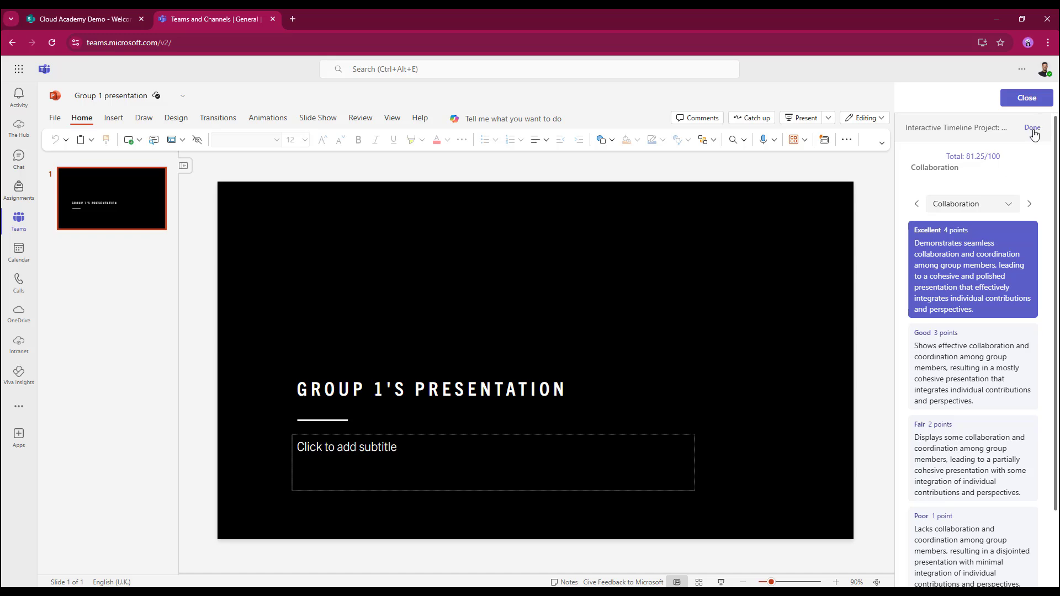
{"action": "scroll", "coordinate": [1004, 279], "scroll_direction": "down", "scroll_amount": 1}
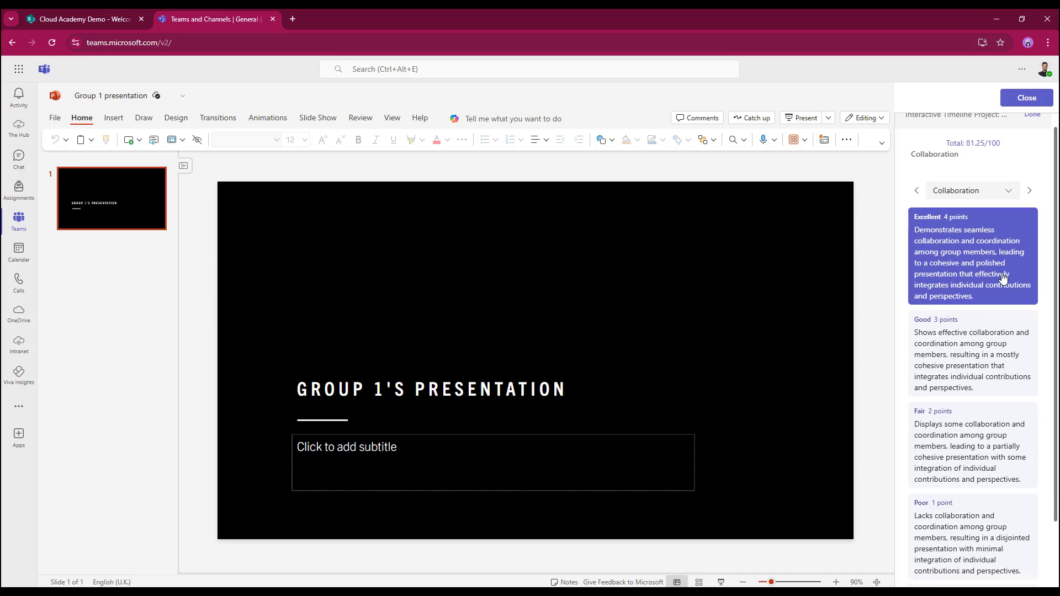
{"action": "scroll", "coordinate": [969, 193], "scroll_direction": "up", "scroll_amount": 1}
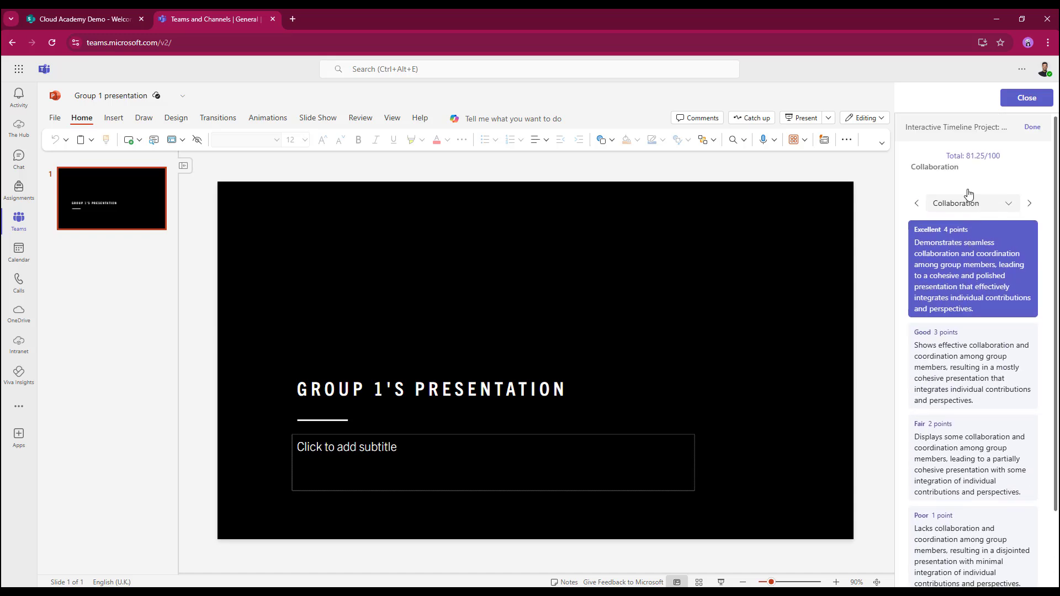
{"action": "scroll", "coordinate": [969, 193], "scroll_direction": "down", "scroll_amount": 3}
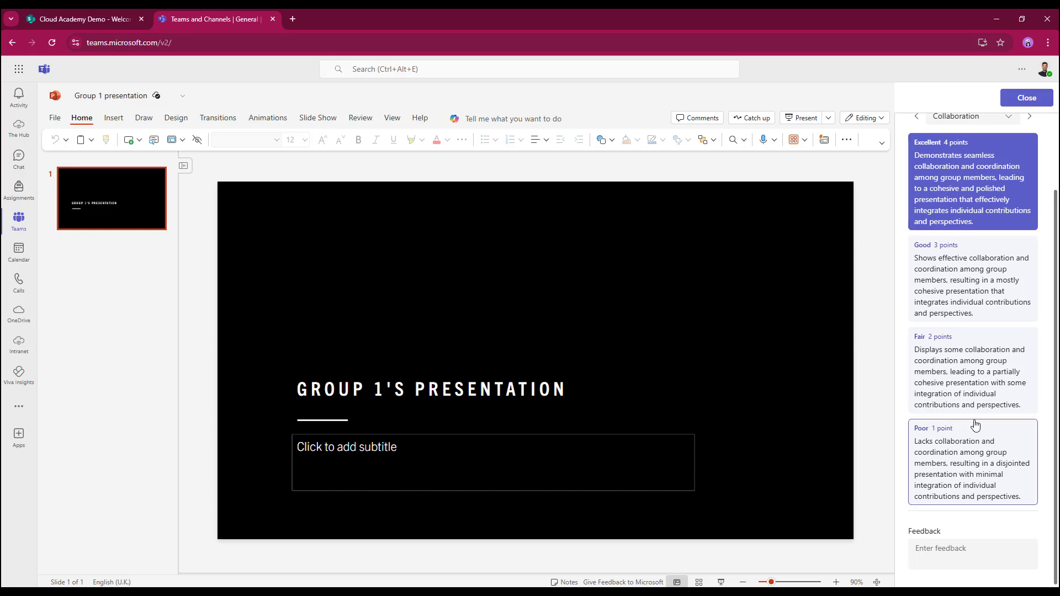
{"action": "scroll", "coordinate": [939, 408], "scroll_direction": "up", "scroll_amount": 3}
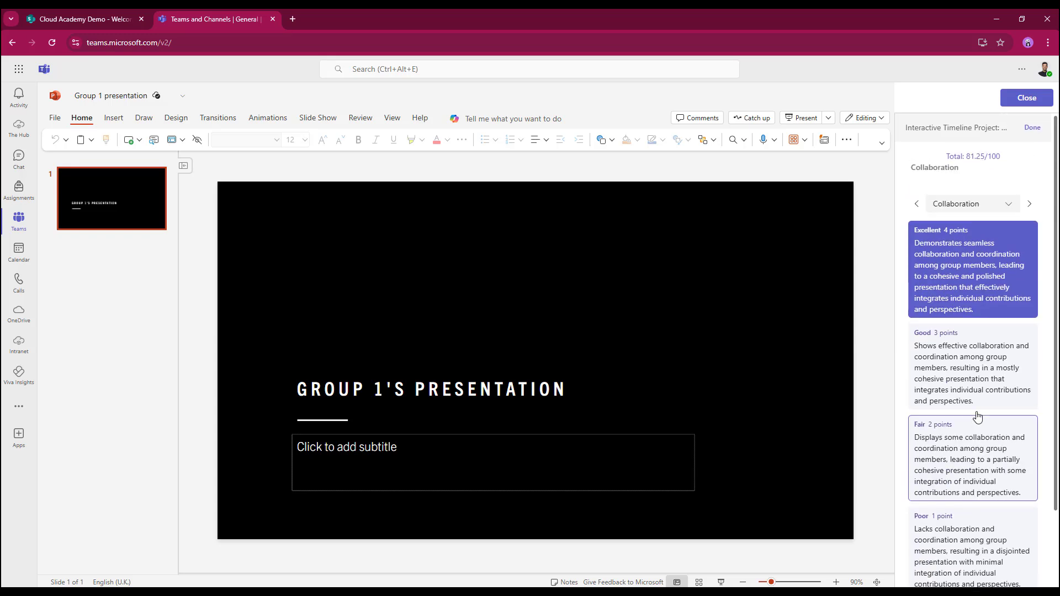
{"action": "left_click", "coordinate": [1032, 129]}
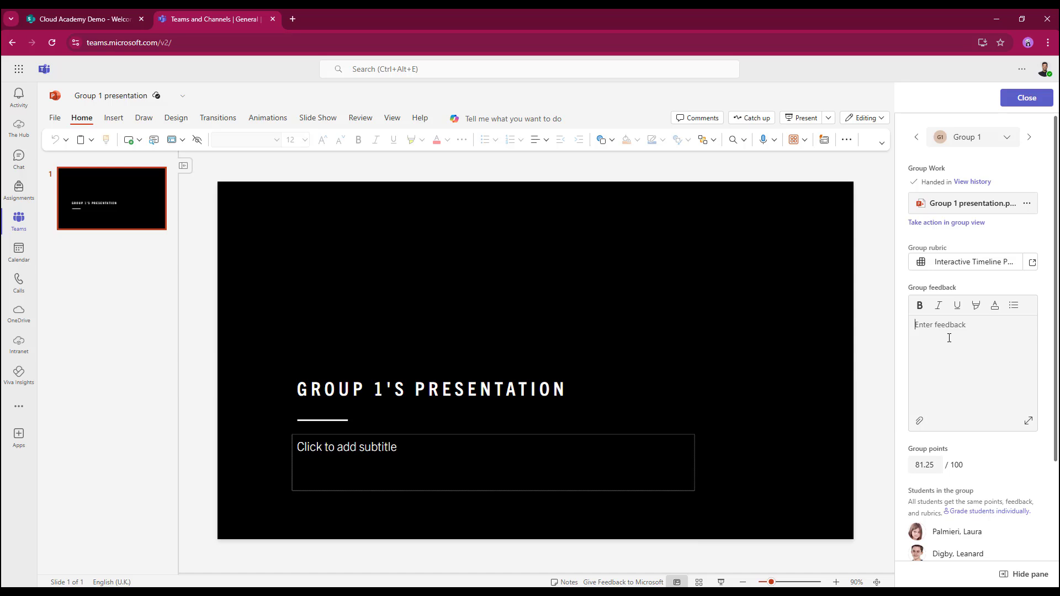
Enter the group feedback "Well done." for Group 1 and return the graded work to the group.
{"action": "scroll", "coordinate": [938, 533], "scroll_direction": "down", "scroll_amount": 1}
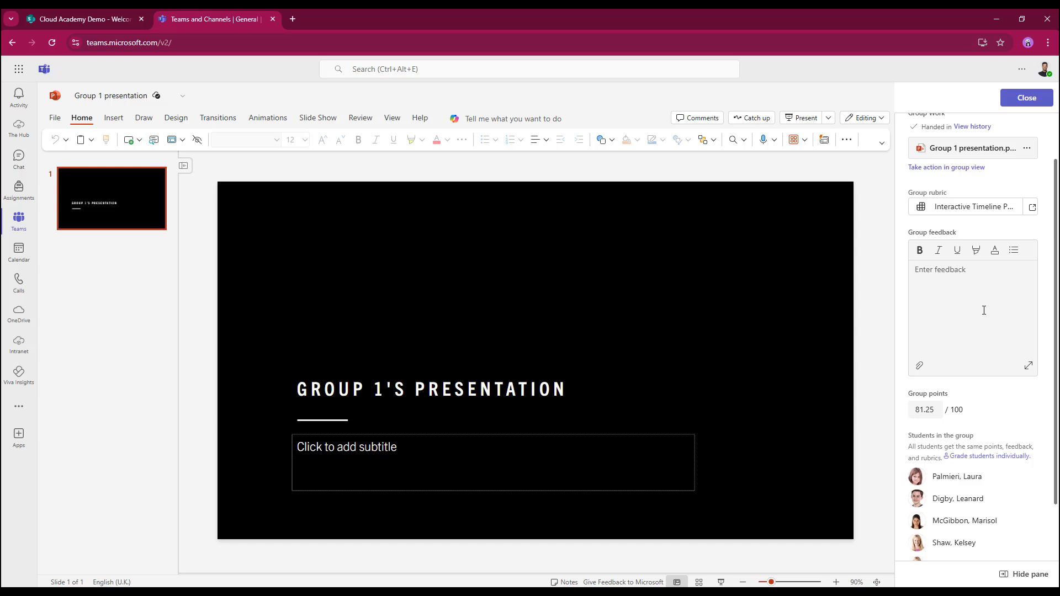
{"action": "type", "text": "Well done."}
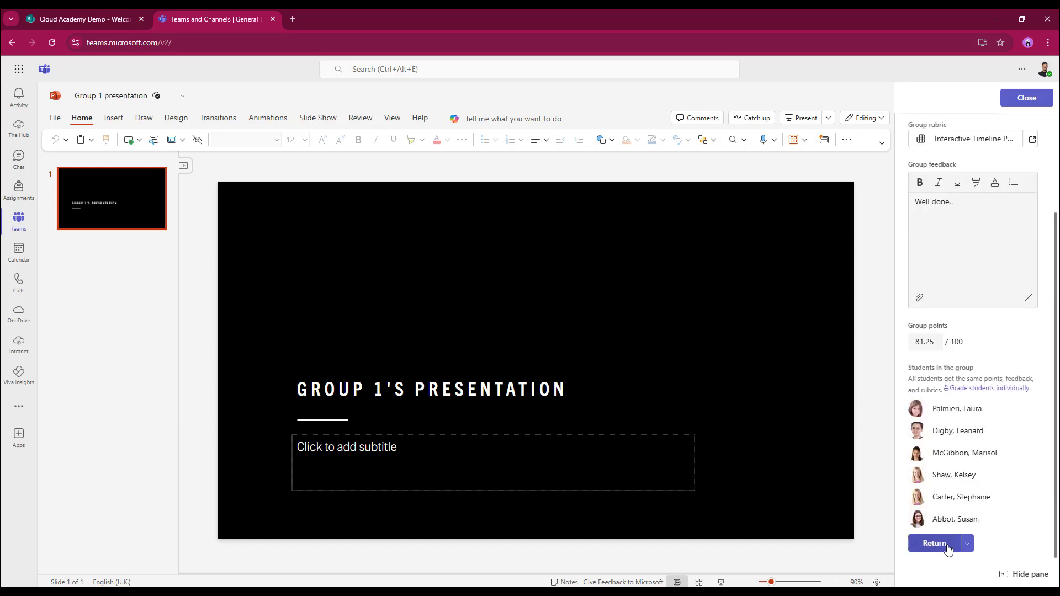
{"action": "left_click", "coordinate": [966, 545]}
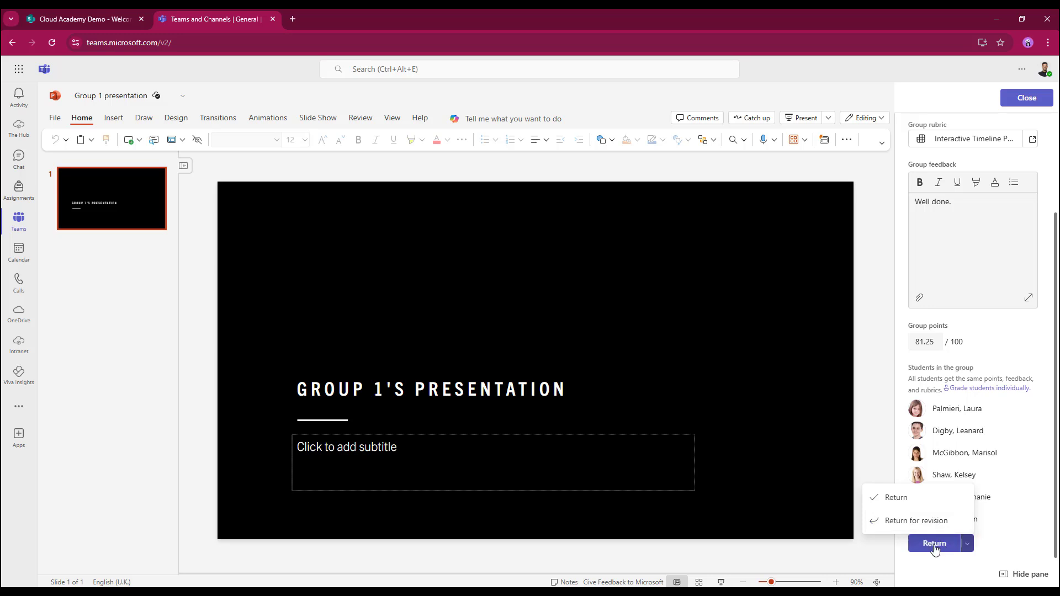
{"action": "left_click", "coordinate": [935, 544]}
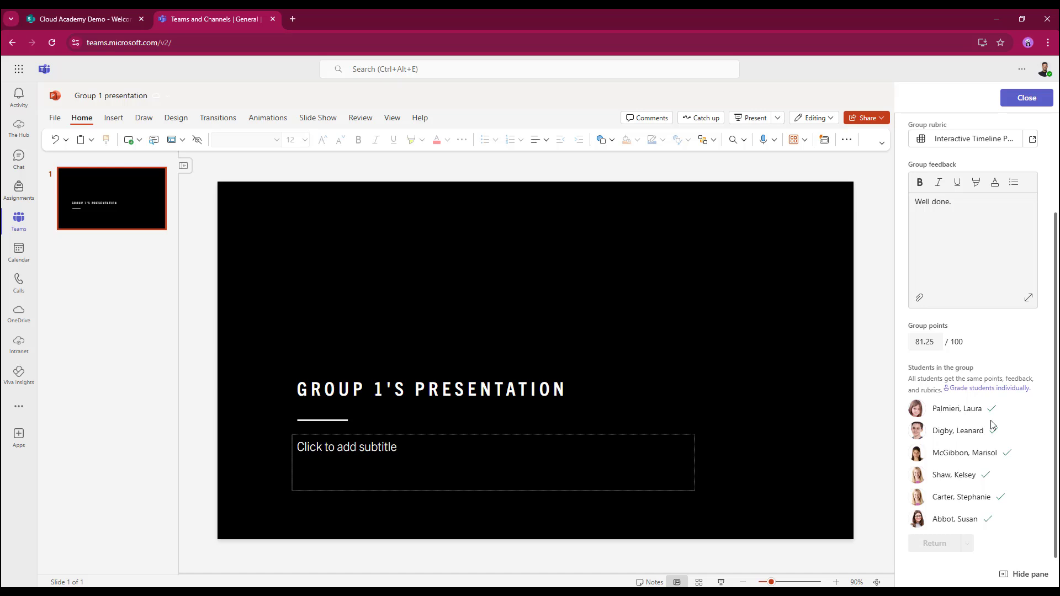
Browse the other groups' submissions in the grading view, moving from Group 1 through to Group 4.
{"action": "scroll", "coordinate": [992, 425], "scroll_direction": "up", "scroll_amount": 3}
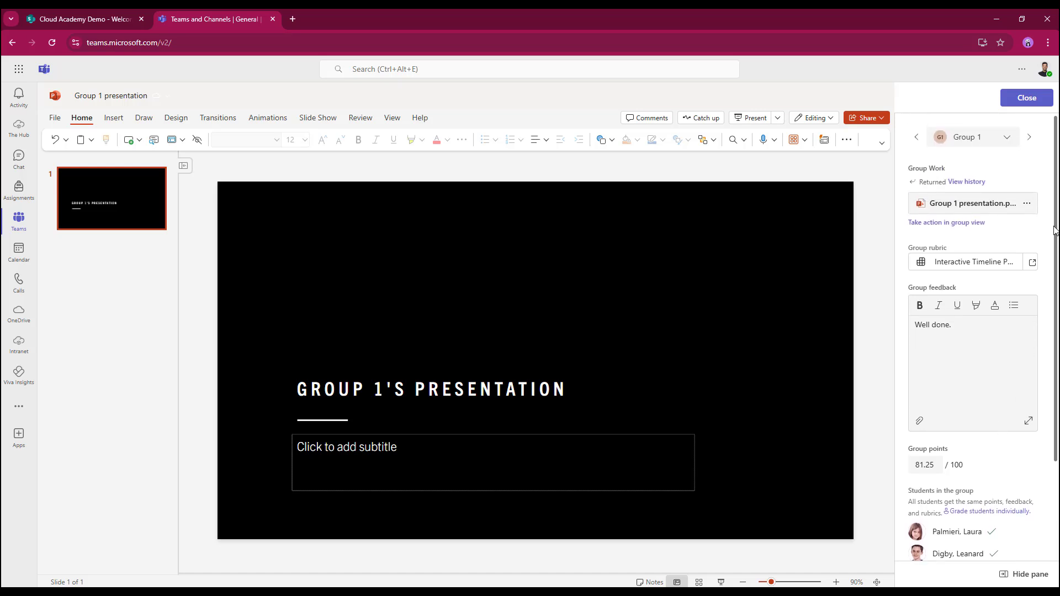
{"action": "left_click", "coordinate": [1012, 143]}
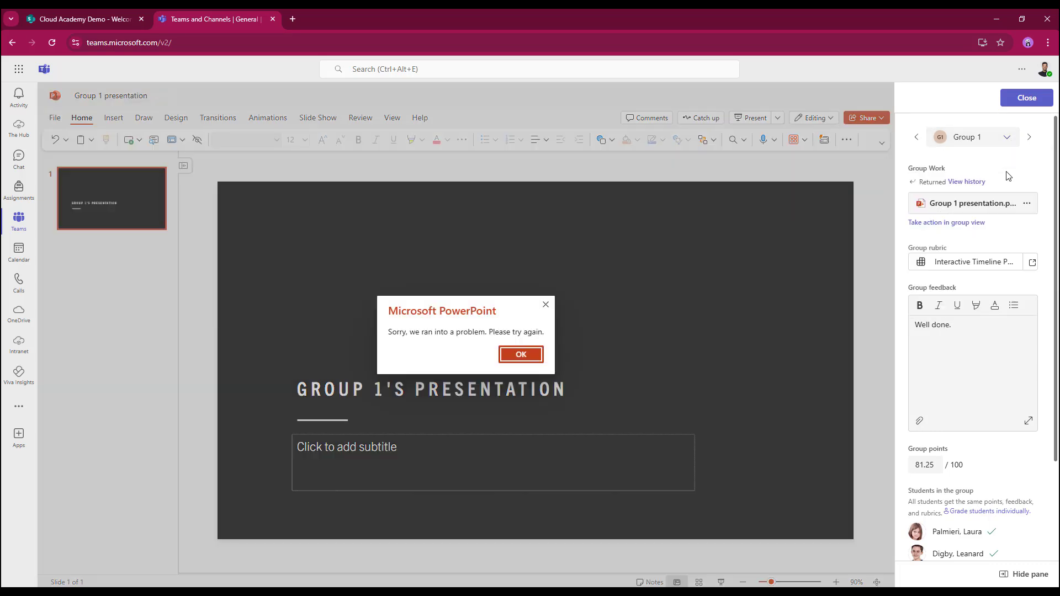
{"action": "left_click", "coordinate": [1011, 145]}
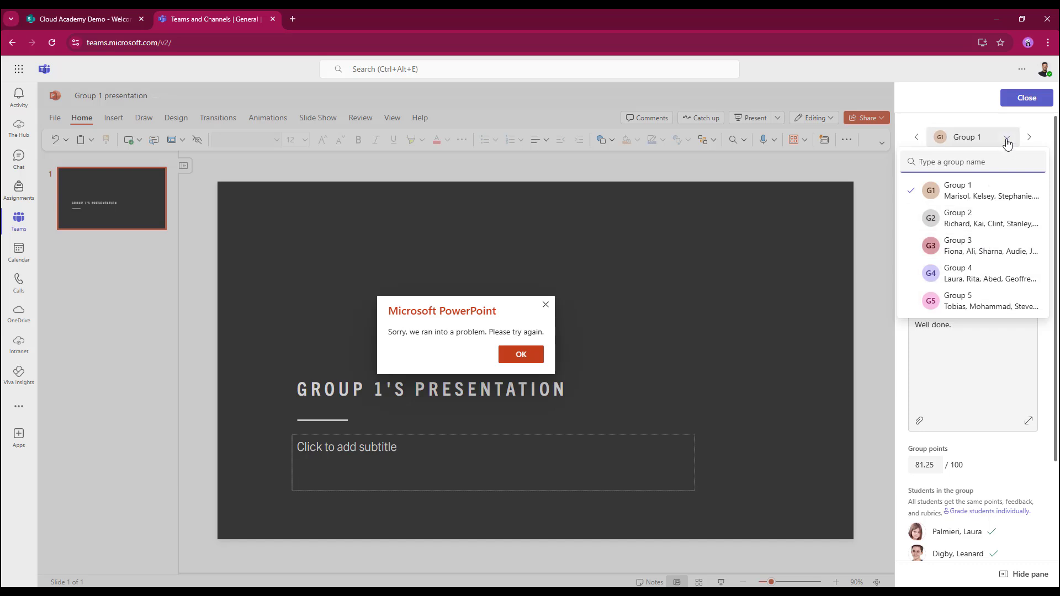
{"action": "left_click", "coordinate": [1029, 138]}
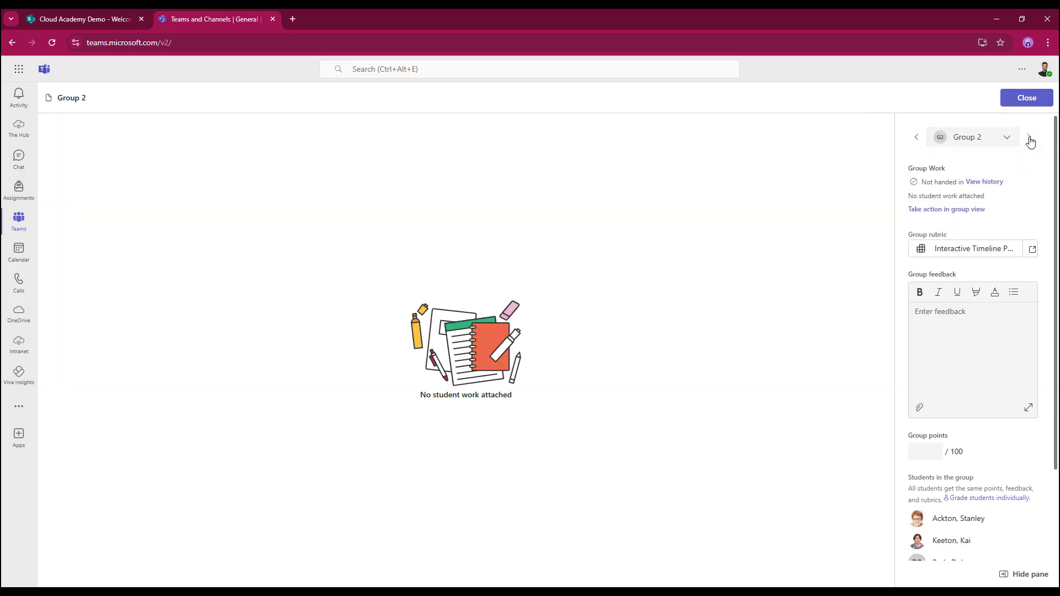
{"action": "left_click", "coordinate": [1030, 139]}
{"action": "left_click", "coordinate": [1030, 139]}
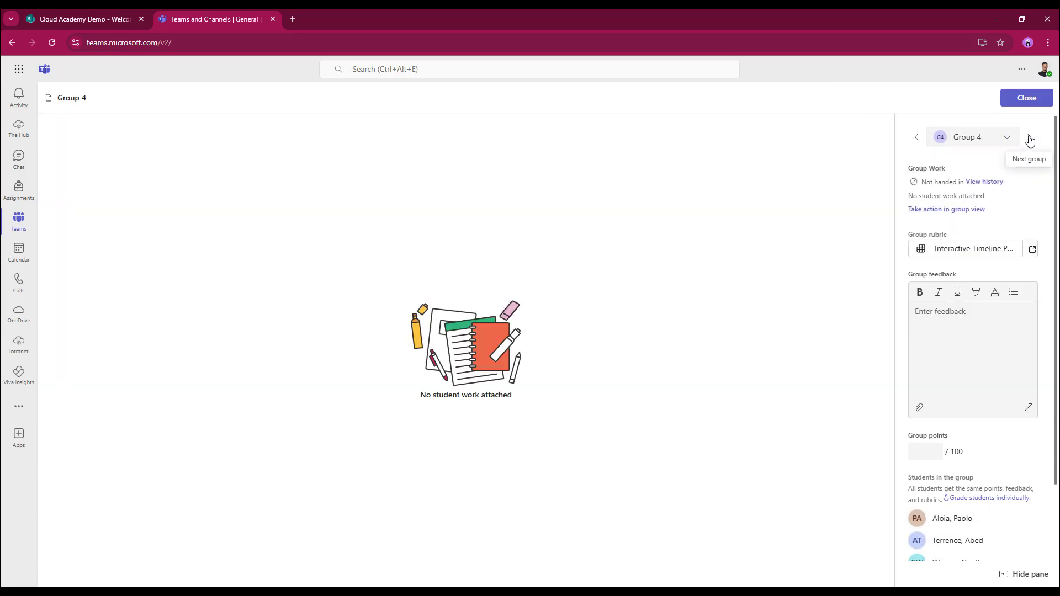
Go back to Group 1's submission, look at its history, and return to its grading details.
{"action": "left_click", "coordinate": [918, 138]}
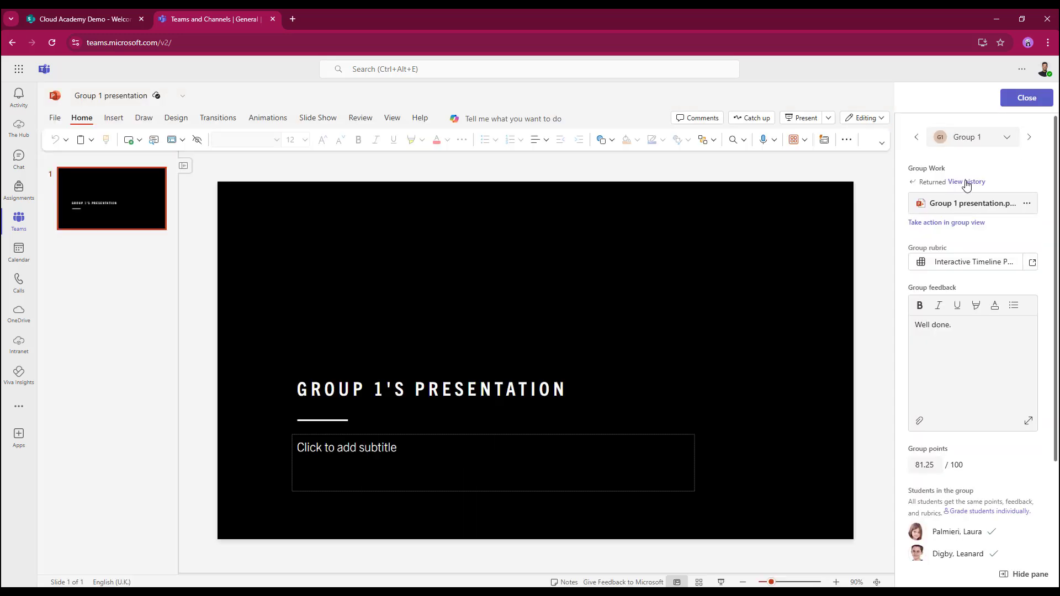
{"action": "left_click", "coordinate": [967, 183]}
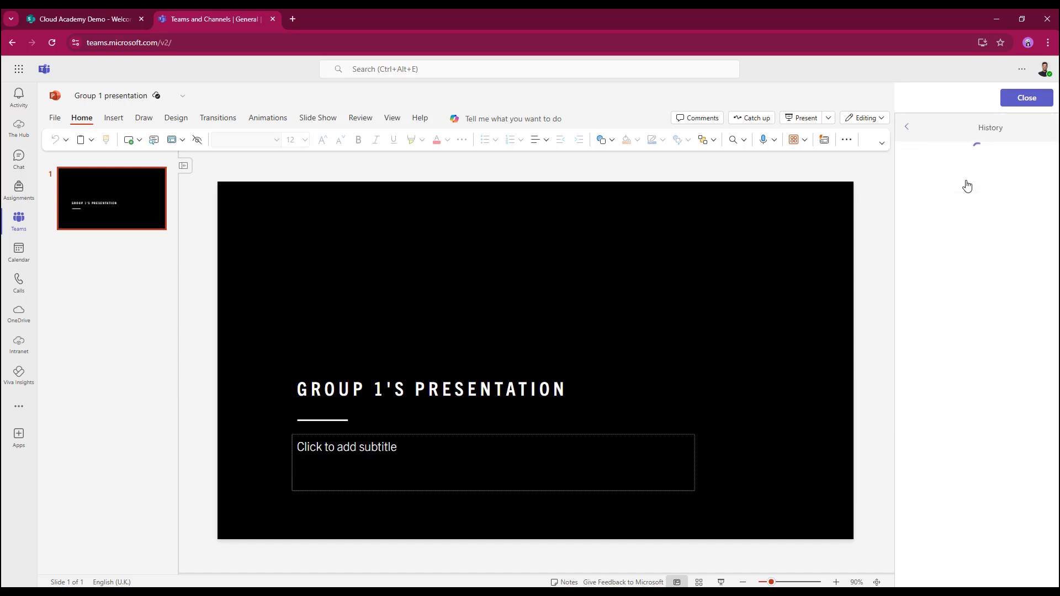
{"action": "left_click", "coordinate": [906, 132]}
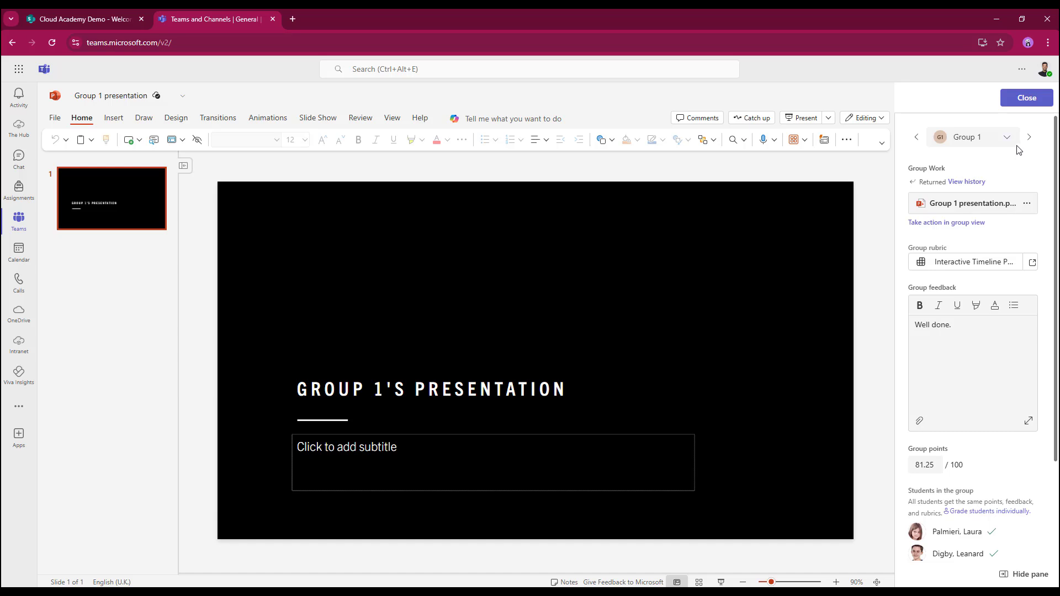
Open Group 2's assignment in group view to check the option to turn in for the group, and go back to grading.
{"action": "left_click", "coordinate": [1029, 140]}
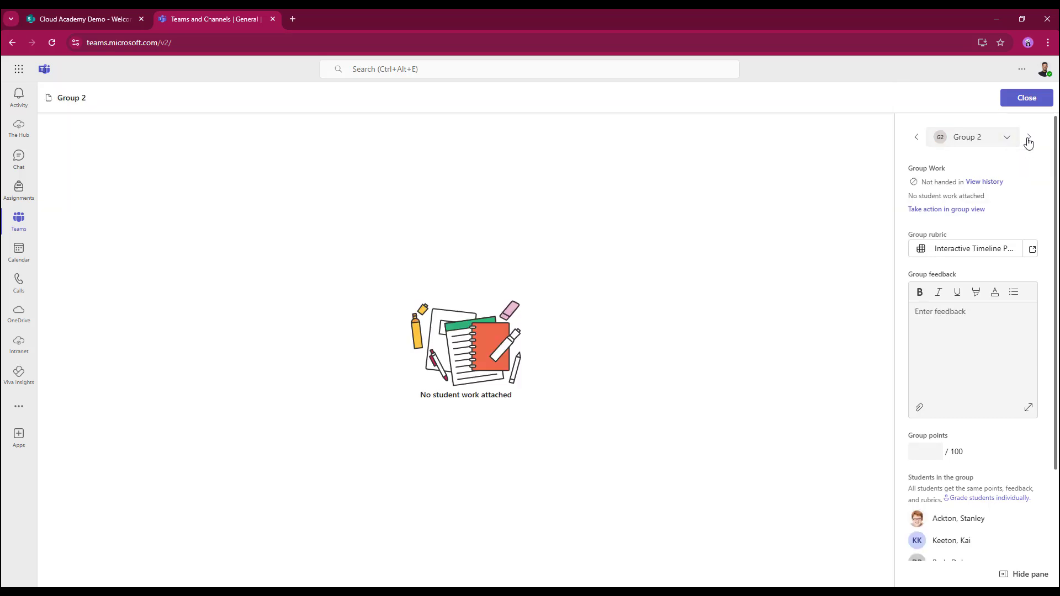
{"action": "left_click", "coordinate": [948, 211]}
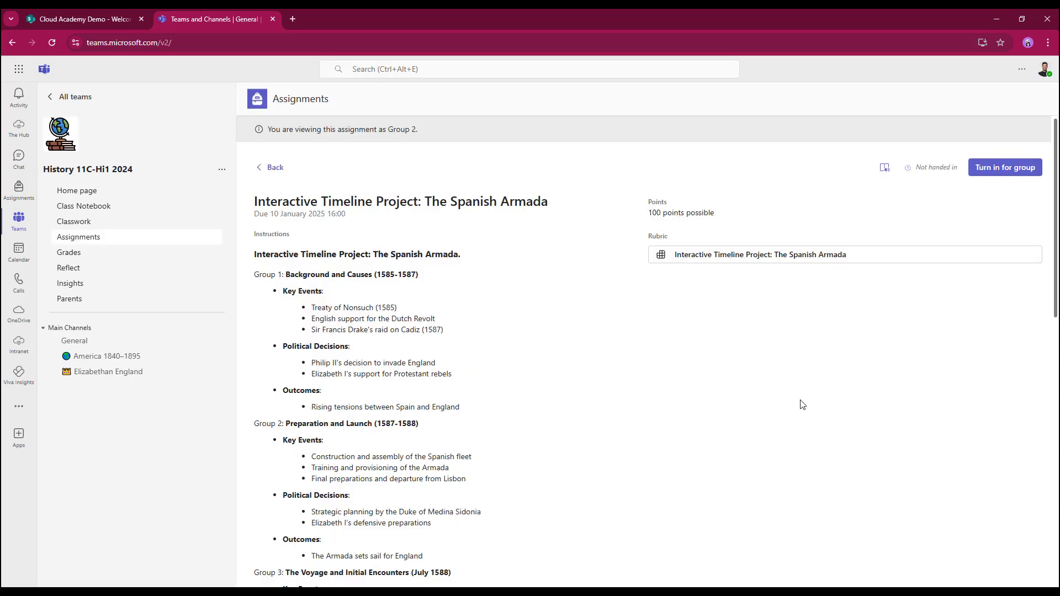
{"action": "left_click", "coordinate": [994, 175]}
{"action": "left_click", "coordinate": [276, 170]}
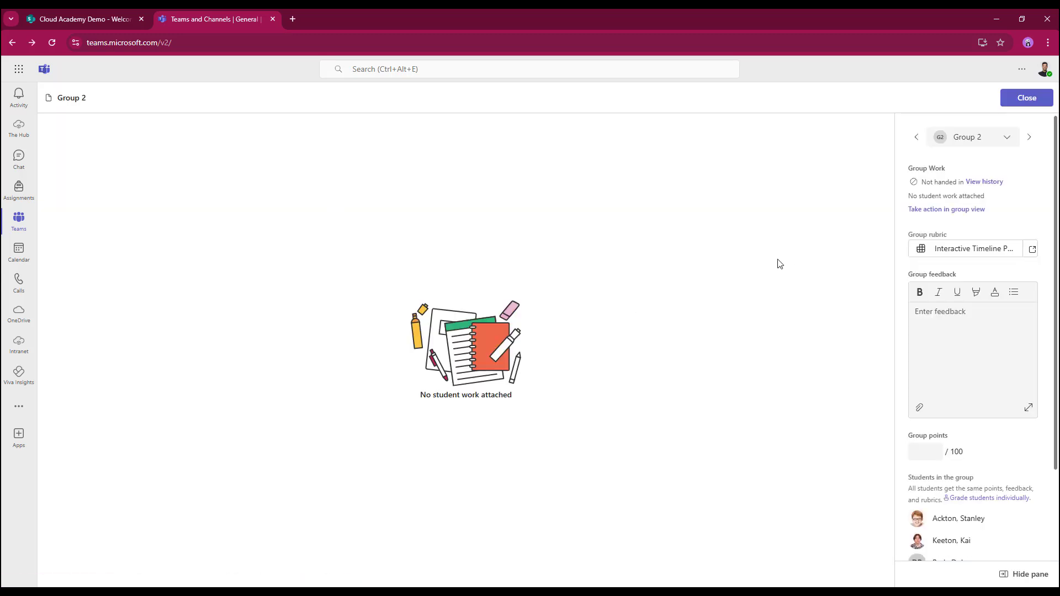
Close the grading view and check Group 1's feedback and points among the assignment's returned work.
{"action": "left_click", "coordinate": [1025, 98]}
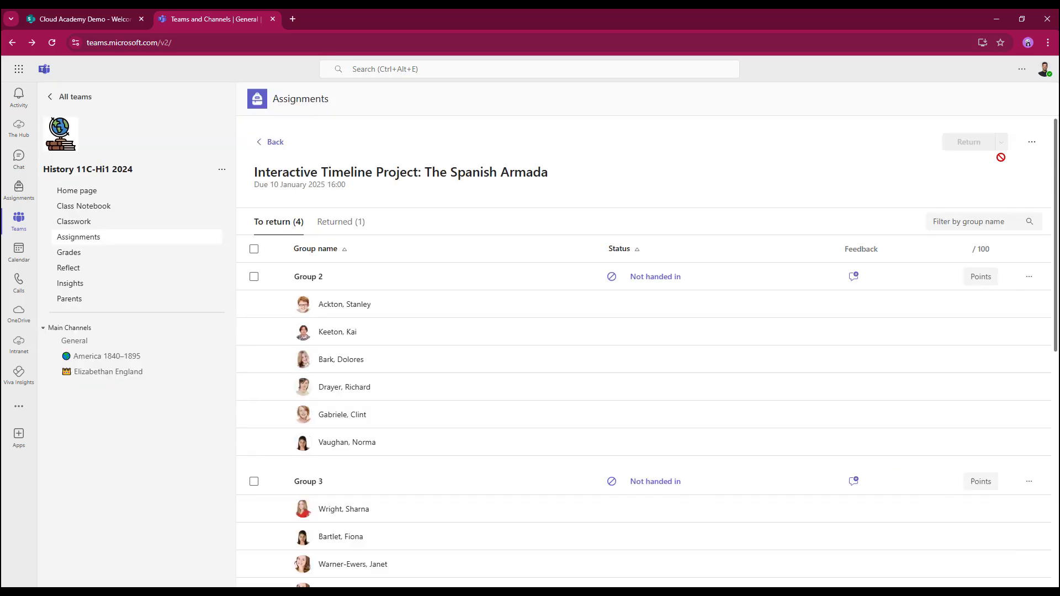
{"action": "left_click", "coordinate": [311, 269]}
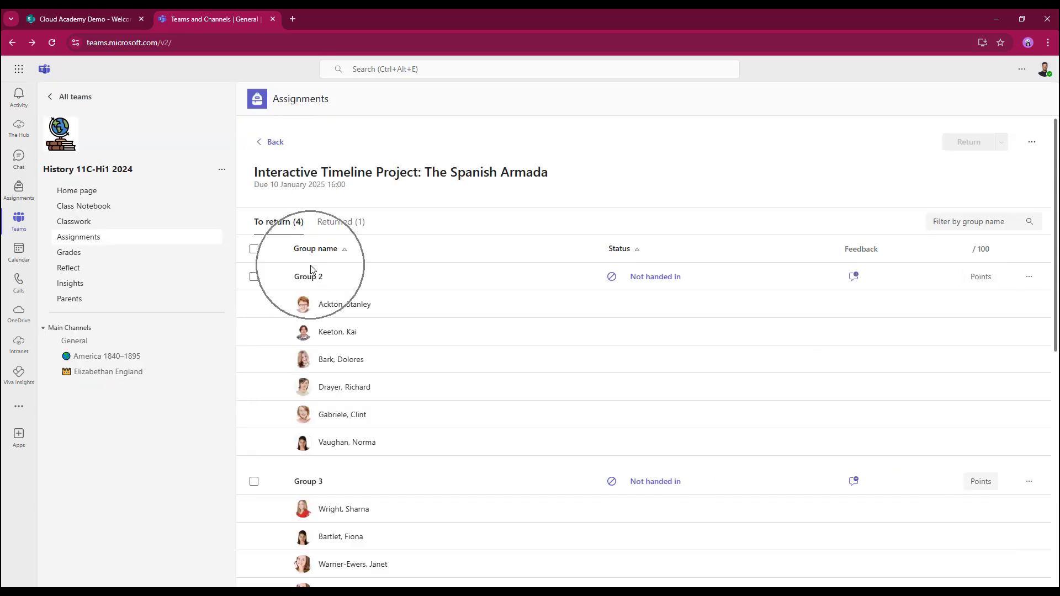
{"action": "left_click", "coordinate": [331, 226]}
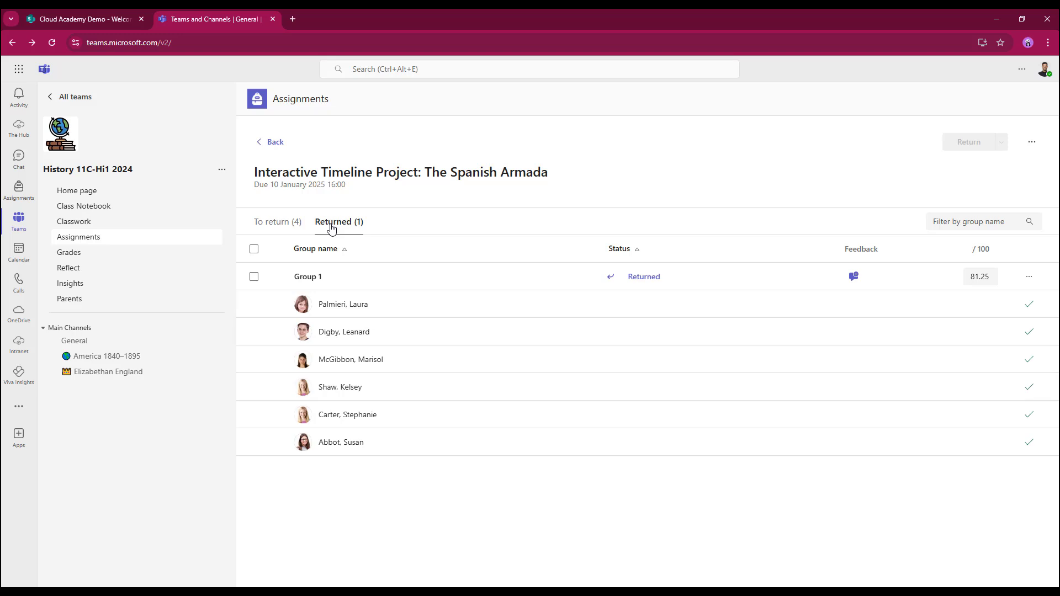
{"action": "left_click", "coordinate": [853, 277]}
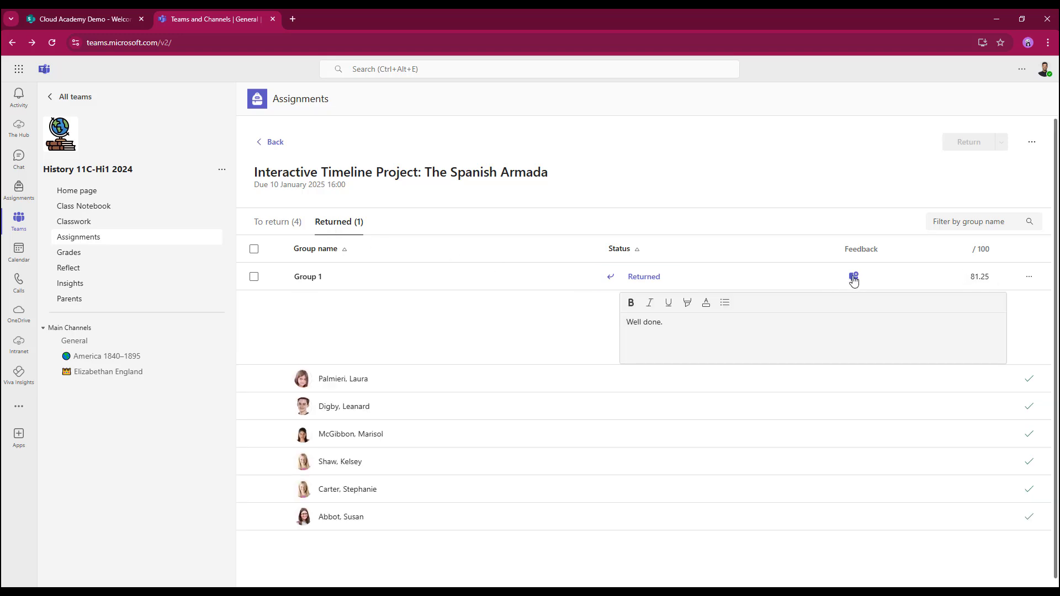
{"action": "left_click", "coordinate": [981, 285]}
Open the class Grades and examine the Group 1 students' marks for Interactive Timeline Project: The Spanish Armada.
{"action": "left_click", "coordinate": [74, 255]}
{"action": "left_click", "coordinate": [686, 212]}
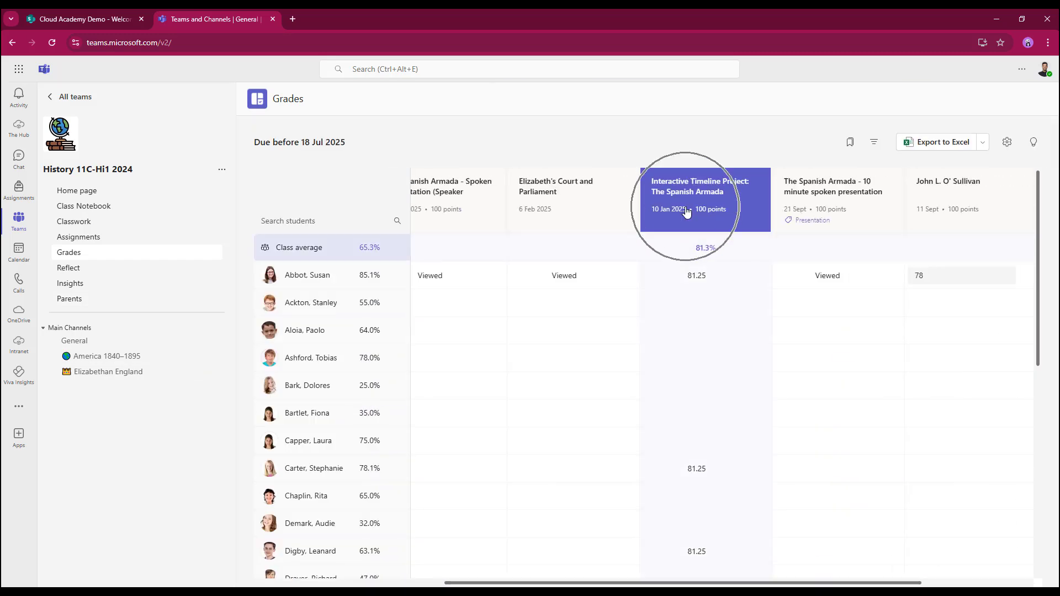
{"action": "left_click", "coordinate": [687, 212]}
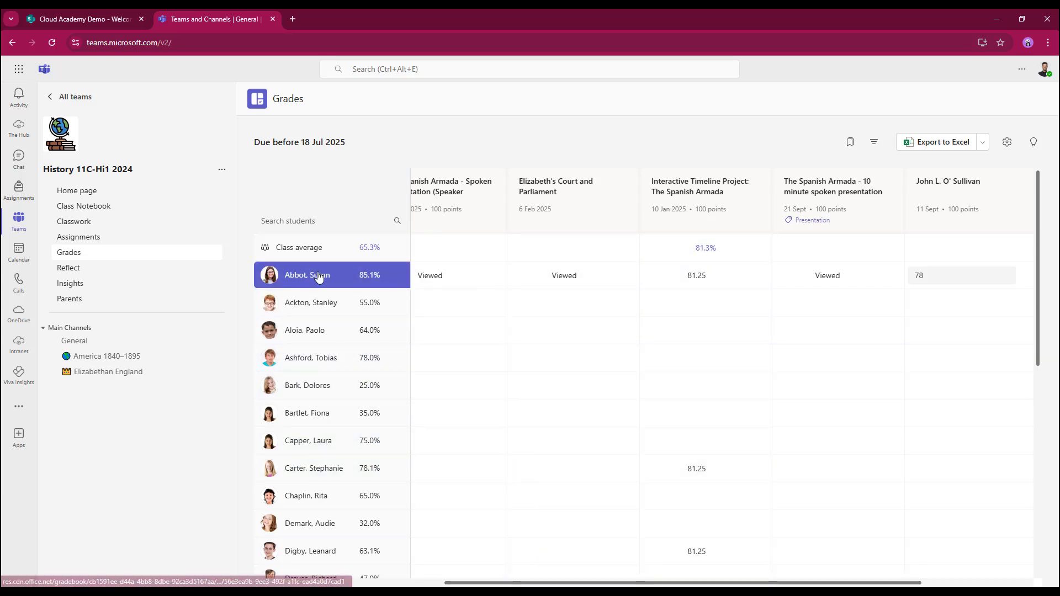
{"action": "left_click", "coordinate": [711, 276]}
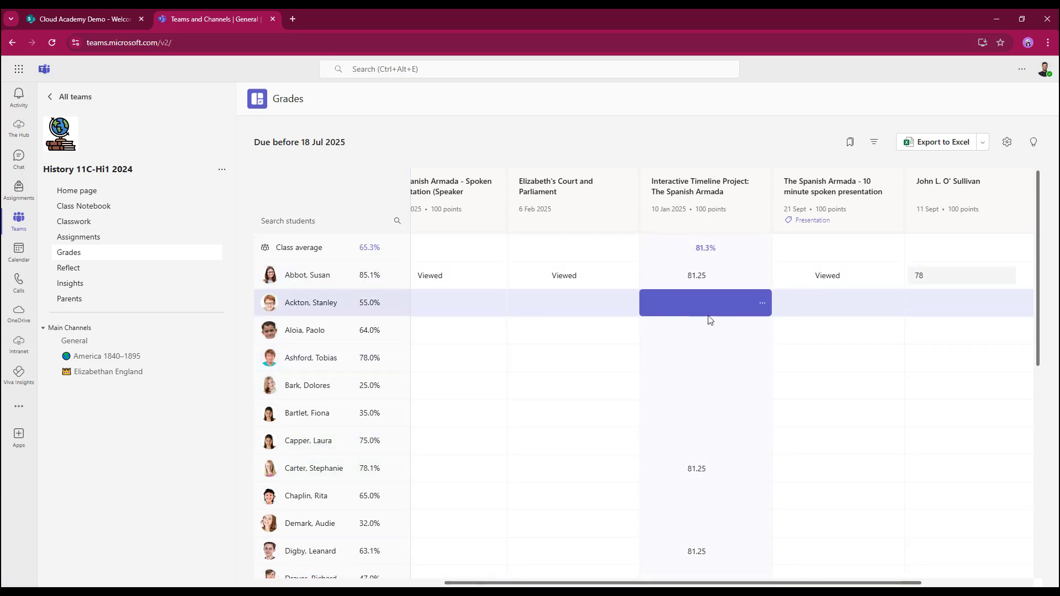
{"action": "scroll", "coordinate": [704, 479], "scroll_direction": "down", "scroll_amount": 4}
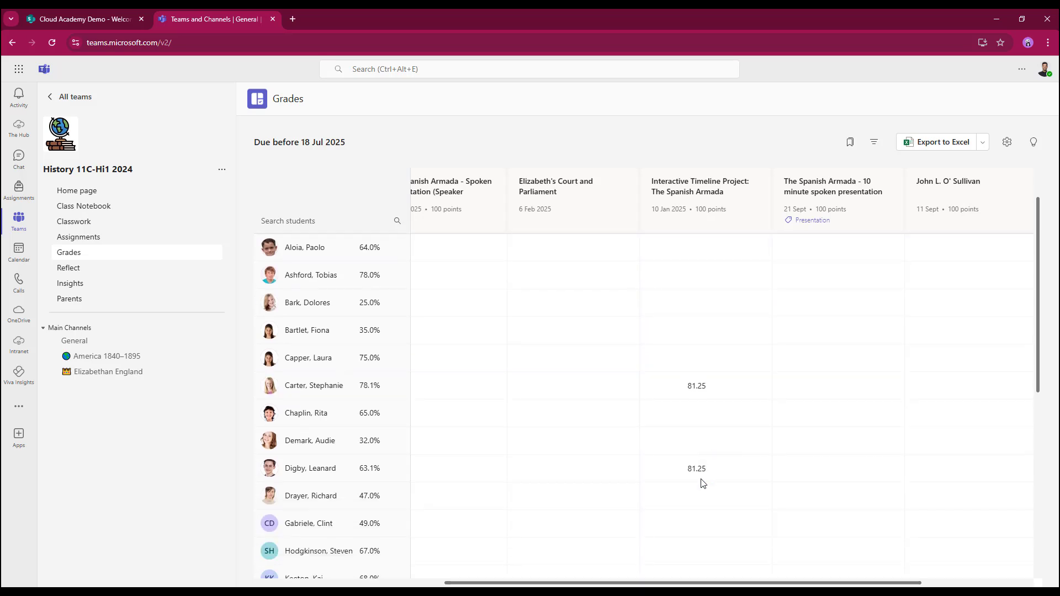
{"action": "scroll", "coordinate": [700, 447], "scroll_direction": "down", "scroll_amount": 2}
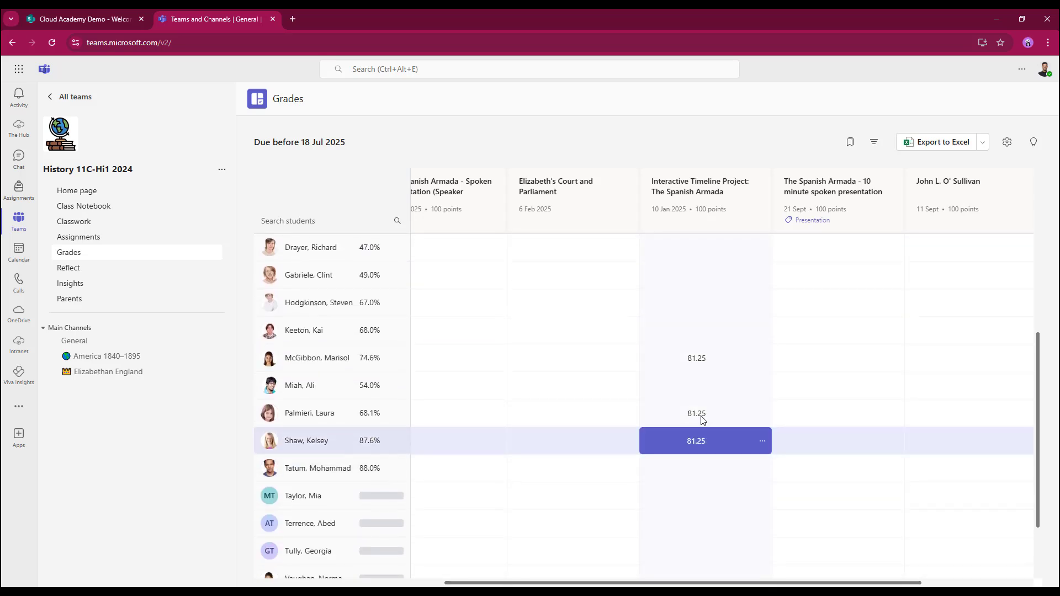
{"action": "left_click", "coordinate": [701, 449]}
{"action": "scroll", "coordinate": [696, 436], "scroll_direction": "up", "scroll_amount": 6}
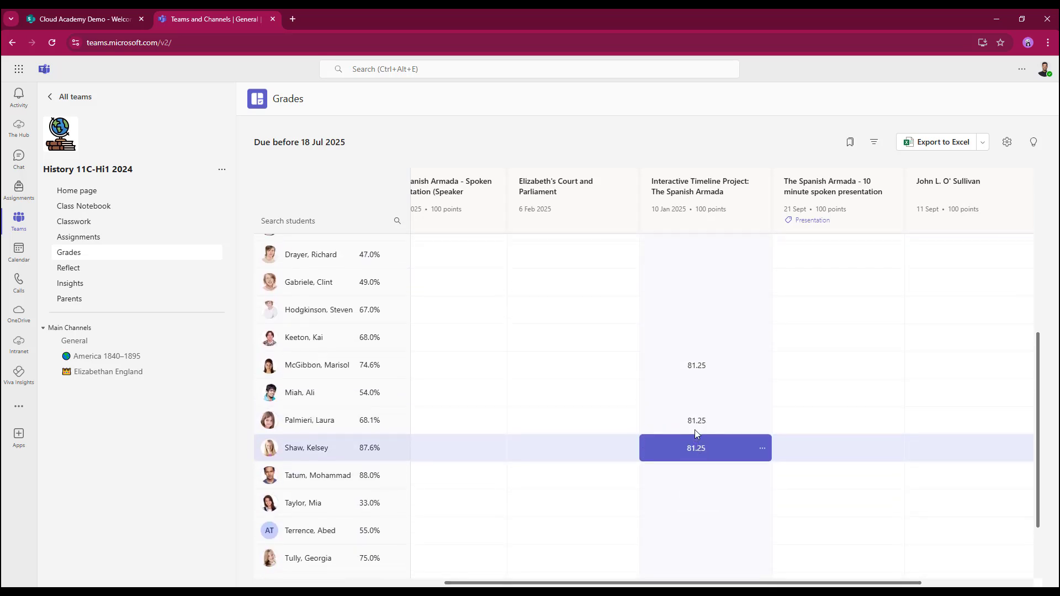